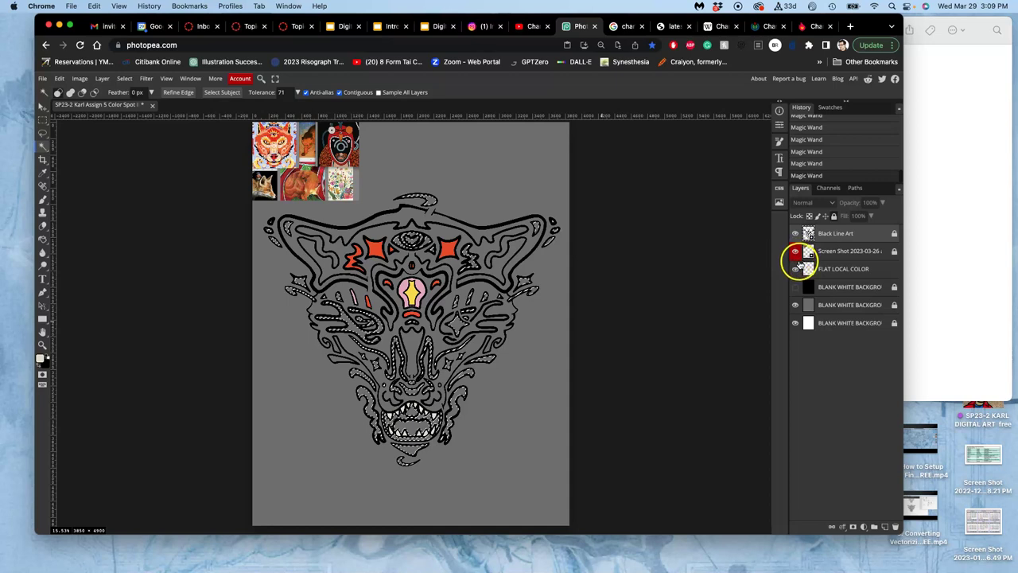
# Fill the selected shapes on the FLAT LOCAL COLOR layer with orange sampled from the reference images, using the Paint Bucket.
pyautogui.click(807, 233)
pyautogui.click(881, 270)
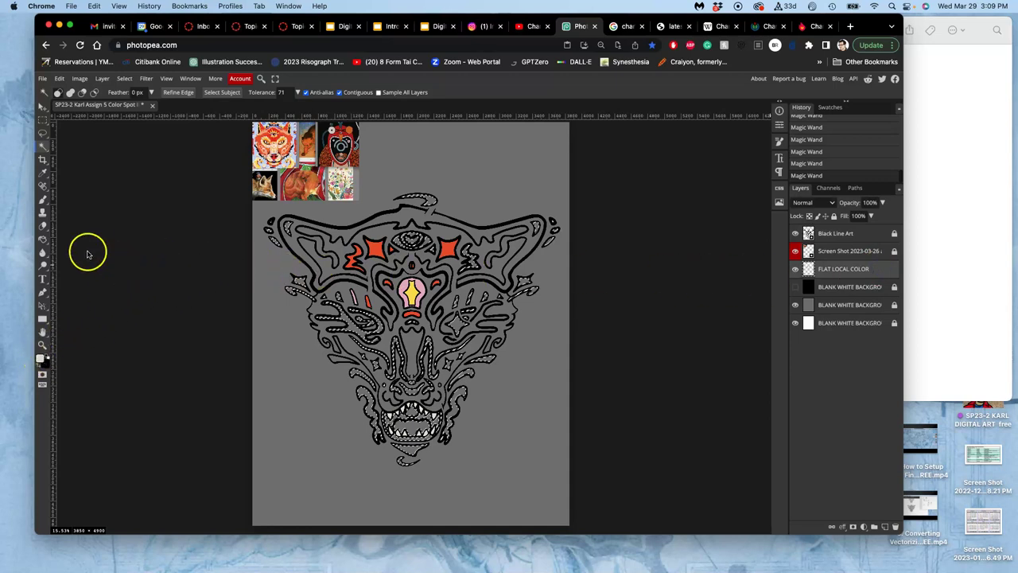
pyautogui.click(44, 240)
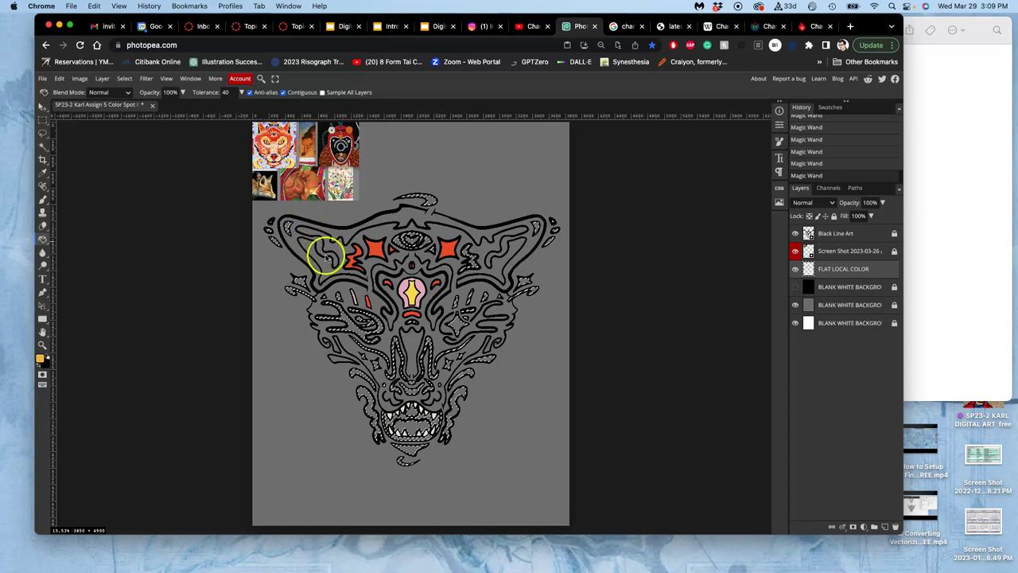
pyautogui.click(344, 318)
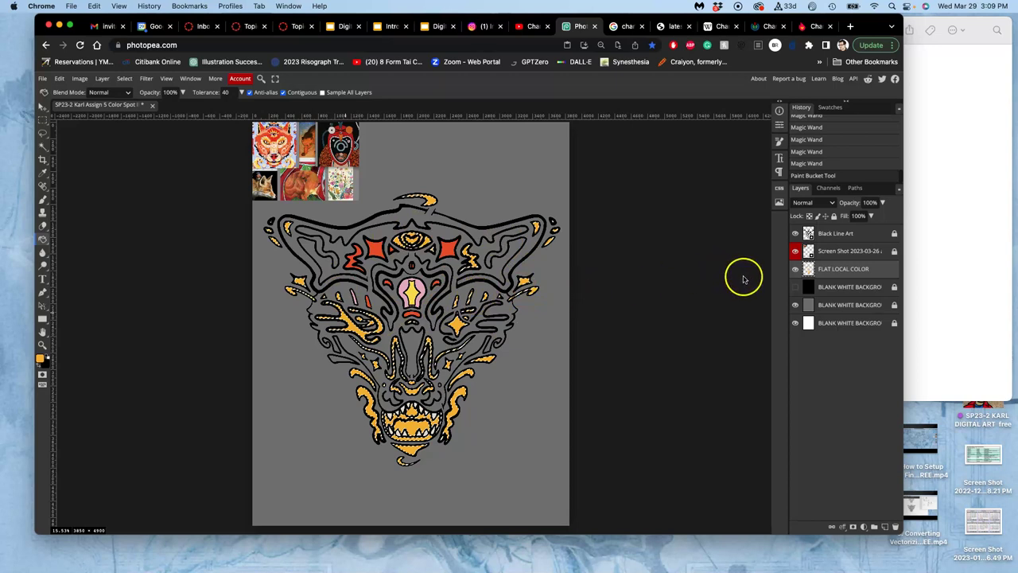
# Check the flat colour fills by temporarily hiding the Black Line Art layer, toggling FLAT LOCAL COLOR and showing the black background.
pyautogui.click(796, 234)
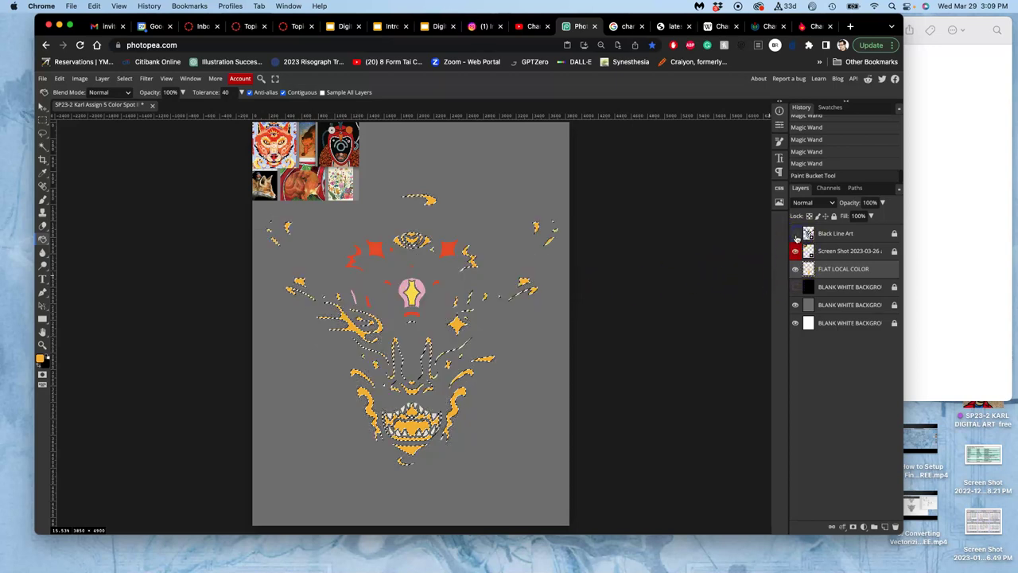
pyautogui.click(795, 234)
pyautogui.click(796, 287)
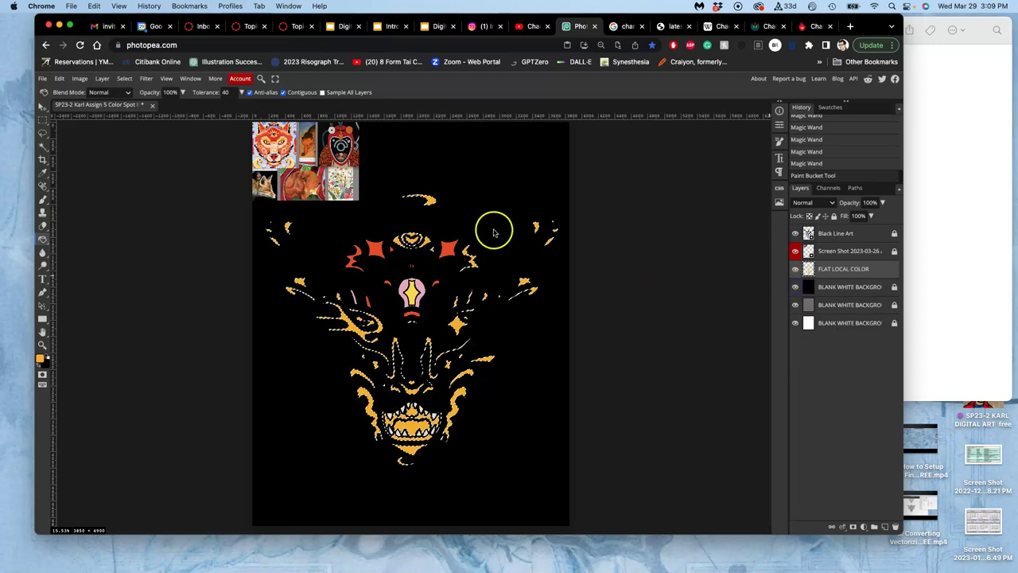
pyautogui.press('super+equal')
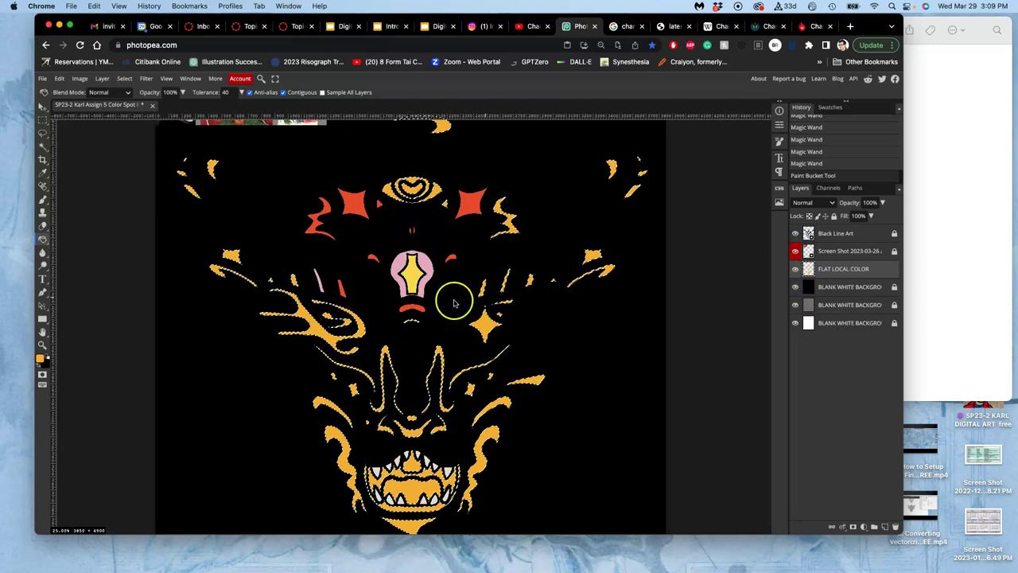
pyautogui.click(796, 270)
pyautogui.click(795, 271)
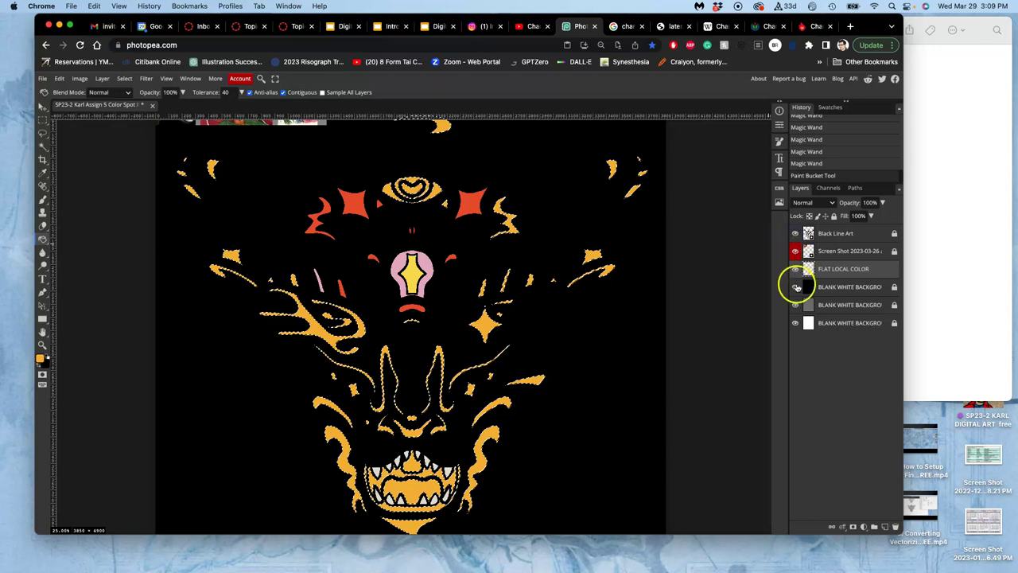
pyautogui.click(795, 287)
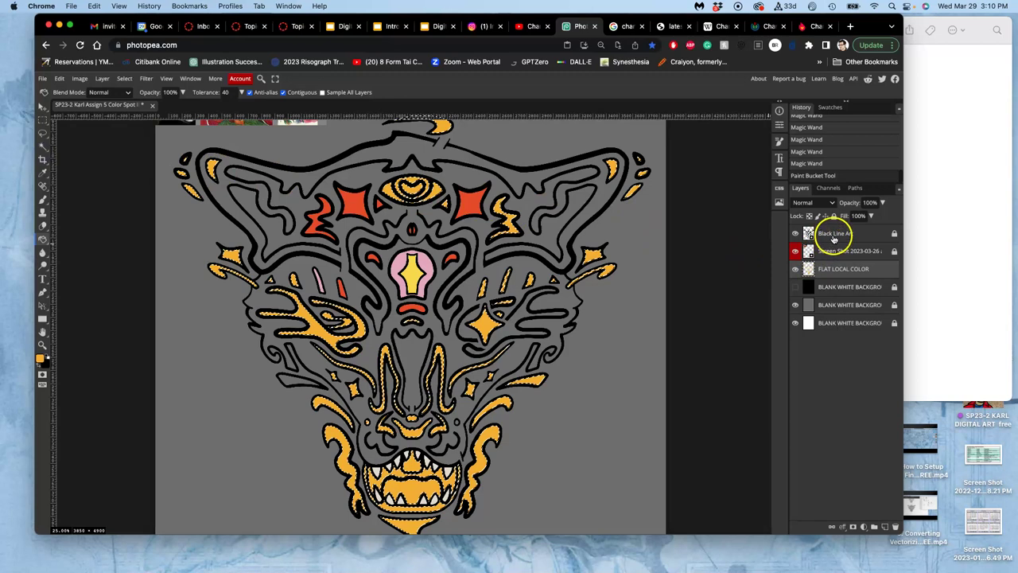
# Magic-wand the unfilled leaf shape on the left cheek from Black Line Art, fill it orange on FLAT LOCAL COLOR, and deselect.
pyautogui.click(834, 235)
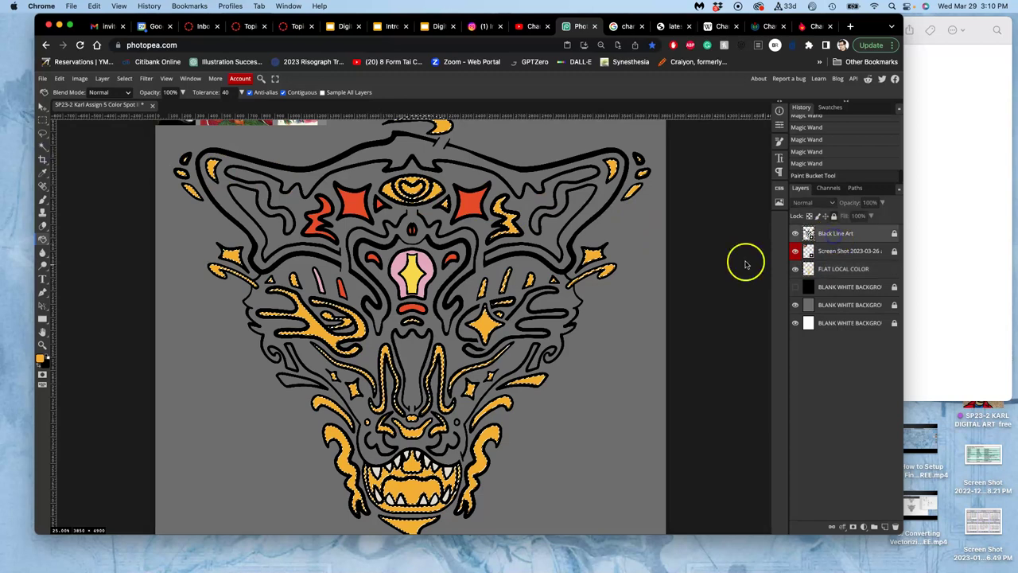
pyautogui.click(291, 383)
pyautogui.click(43, 148)
pyautogui.click(288, 379)
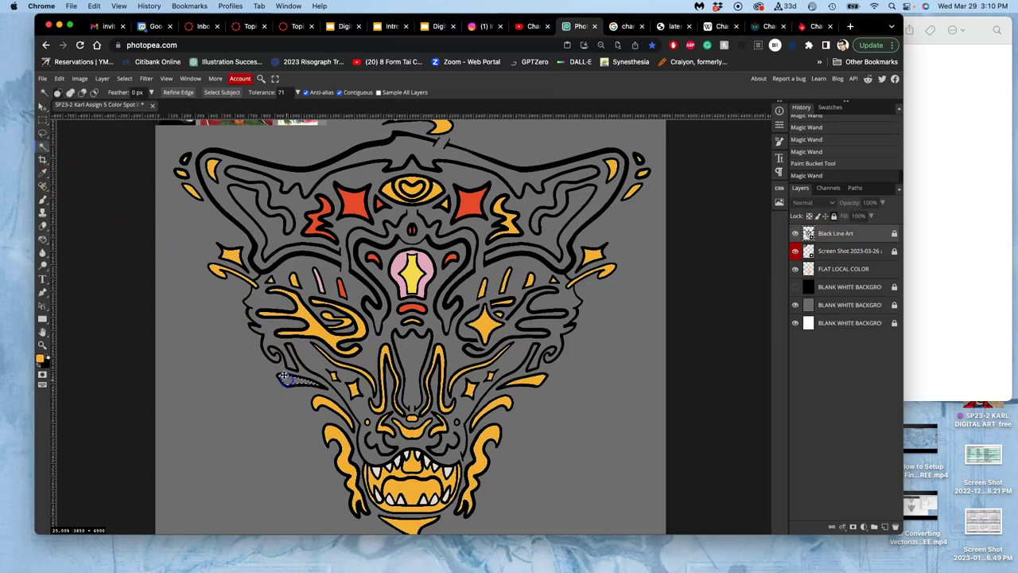
pyautogui.click(832, 271)
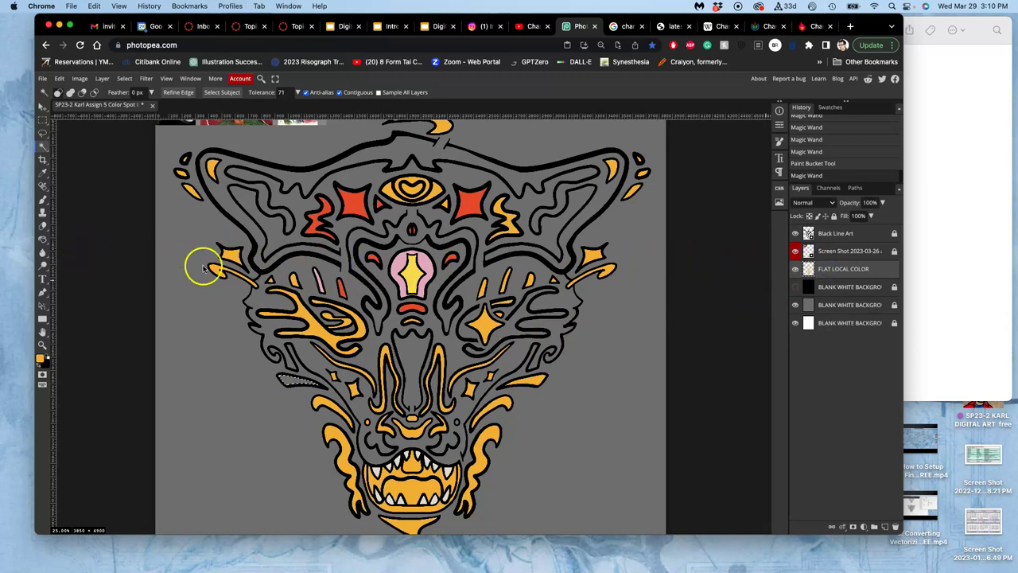
pyautogui.click(44, 202)
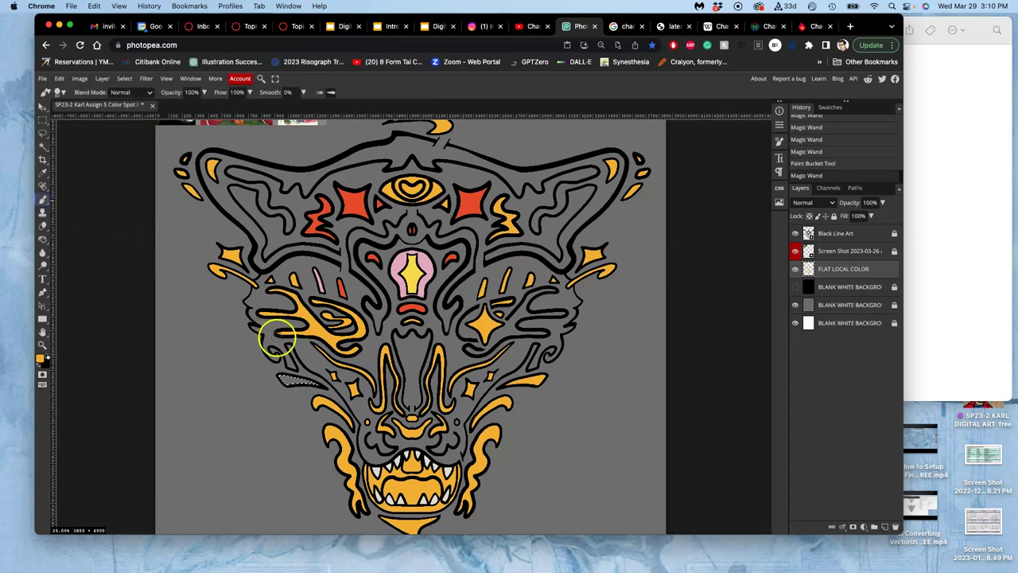
pyautogui.click(44, 241)
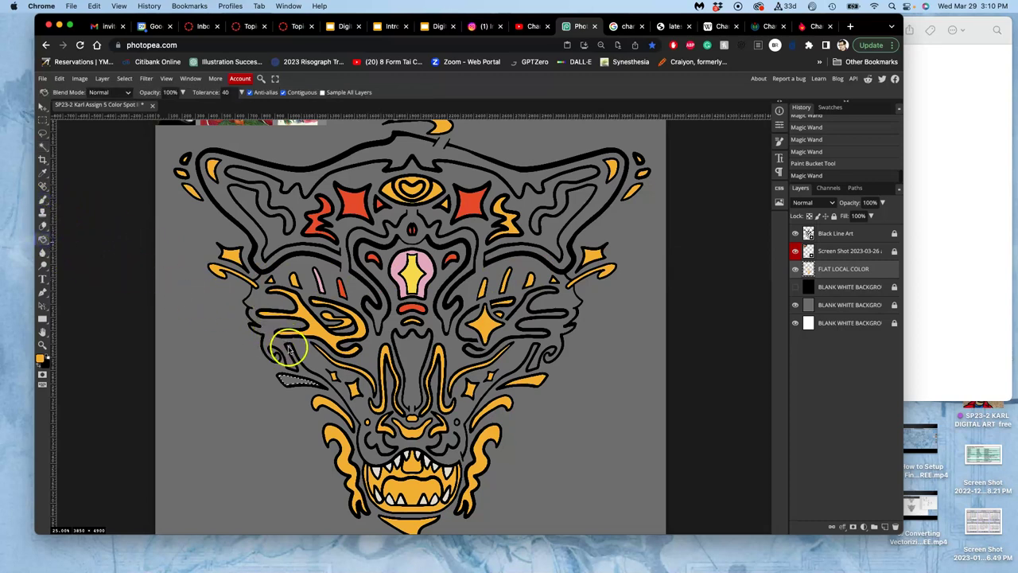
pyautogui.click(287, 378)
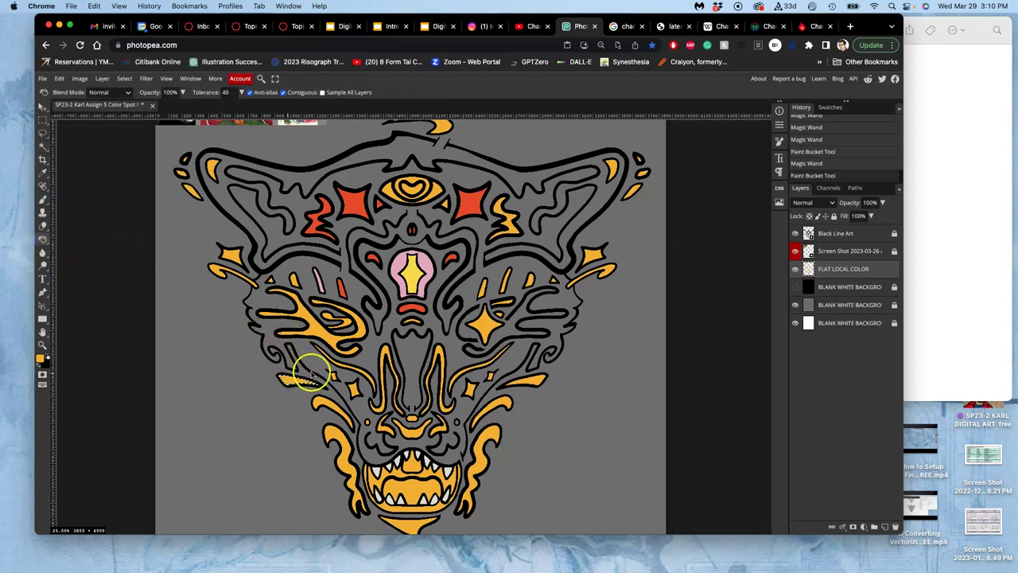
pyautogui.press('super+d')
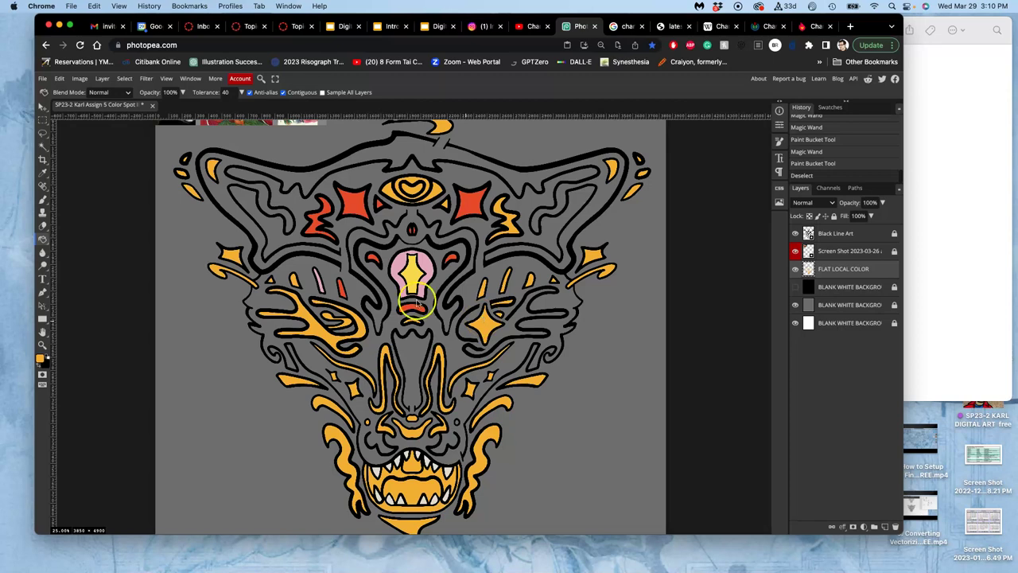
pyautogui.rightClick(42, 239)
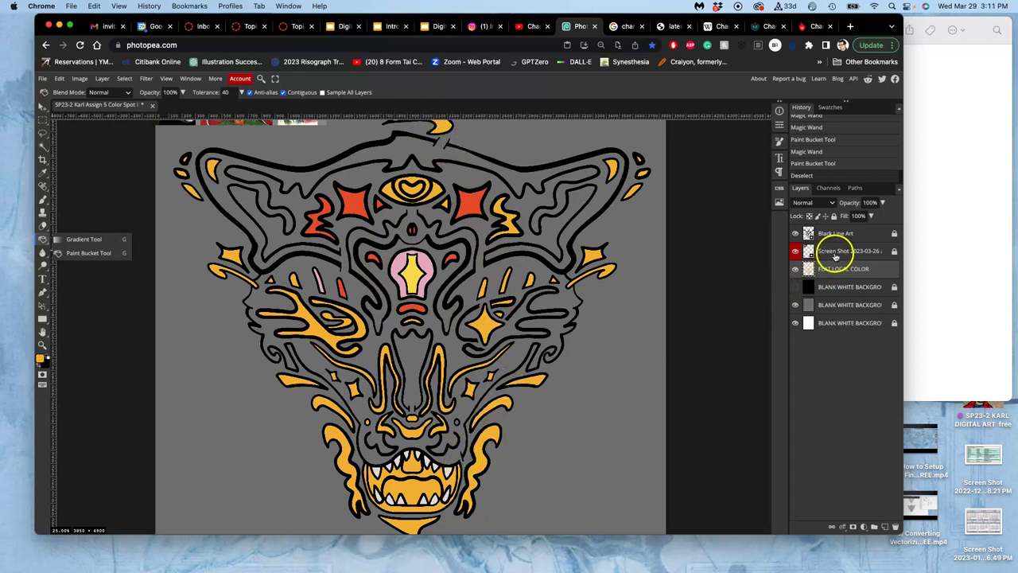
# Duplicate the Black Line Art layer, rasterize the copy and rename it "TEst Fill".
pyautogui.click(842, 235)
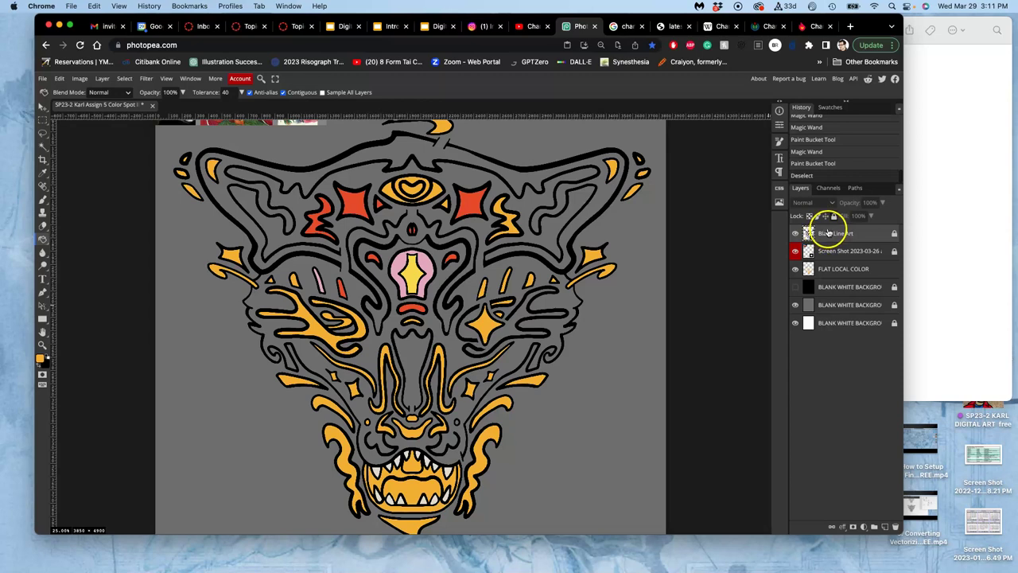
pyautogui.press('super+j')
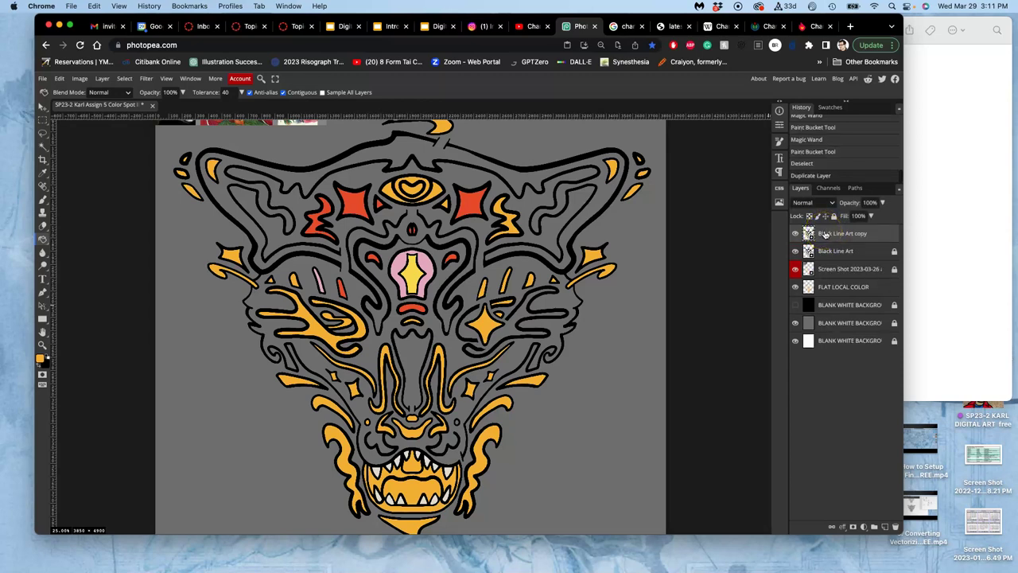
pyautogui.rightClick(826, 233)
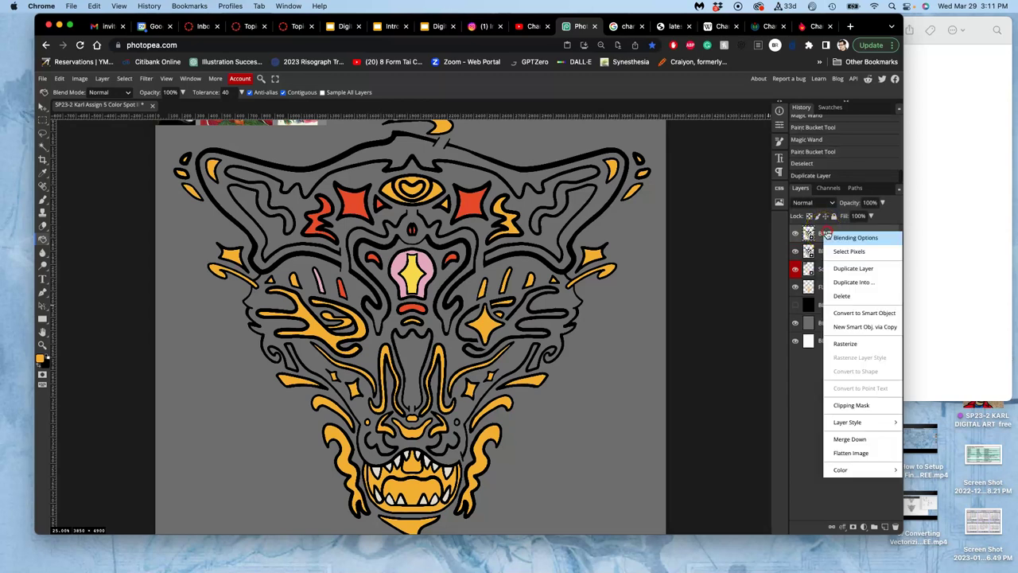
pyautogui.click(844, 343)
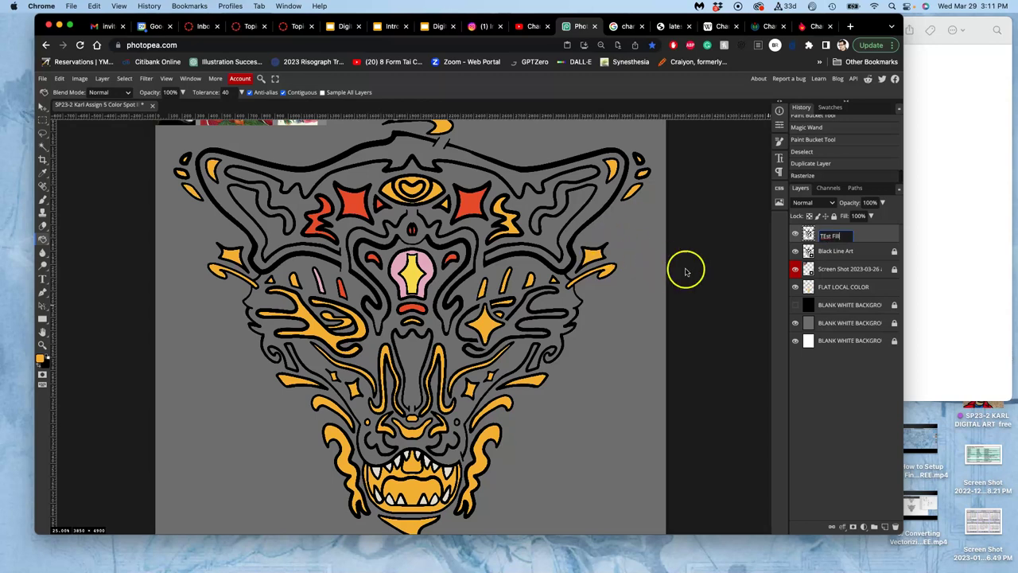
pyautogui.click(864, 233)
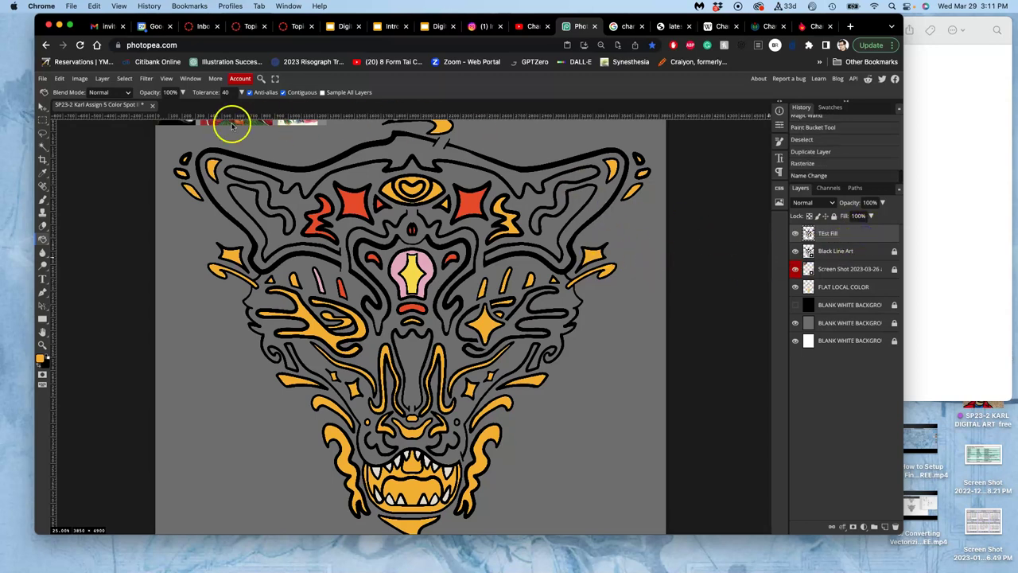
# Brush black over the gap in the outline at the top of the head on the TEst Fill layer.
pyautogui.click(43, 200)
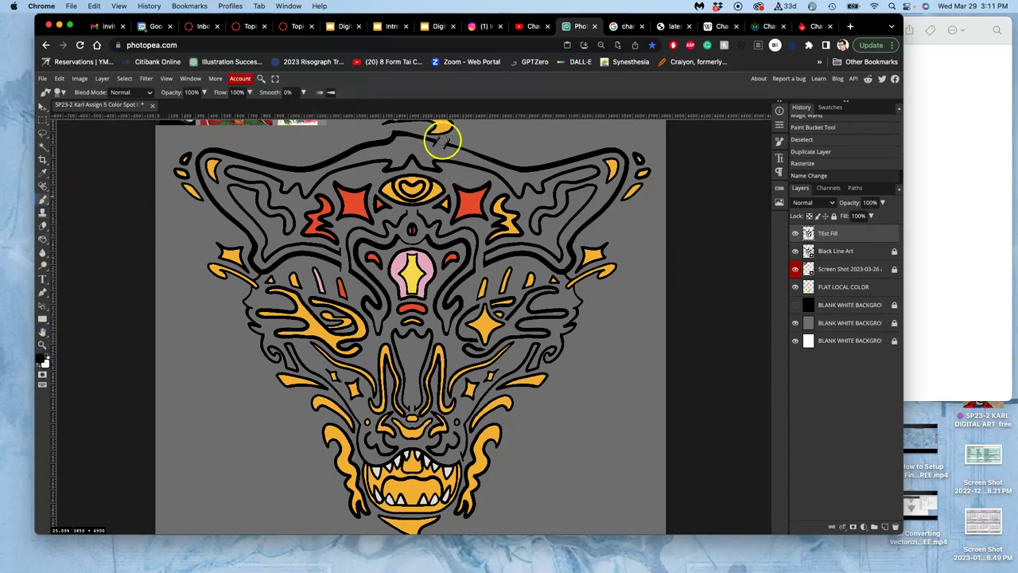
pyautogui.press('super+equal')
pyautogui.press('super+equal')
pyautogui.press('super+equal')
pyautogui.moveTo(564, 239); pyautogui.dragTo(530, 414)
pyautogui.scroll(5, 530, 414)
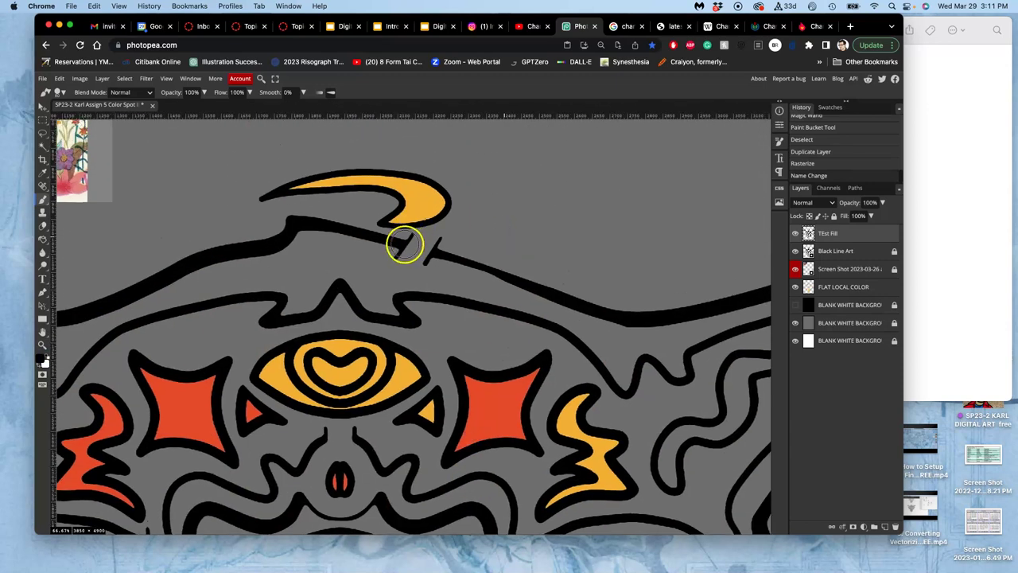
pyautogui.moveTo(428, 252); pyautogui.dragTo(424, 261)
# Brush black over the gap in the jaw outline beside the right corner of the mouth, trying undo and redo on the stroke.
pyautogui.scroll(-6, 494, 275)
pyautogui.scroll(-8, 491, 232)
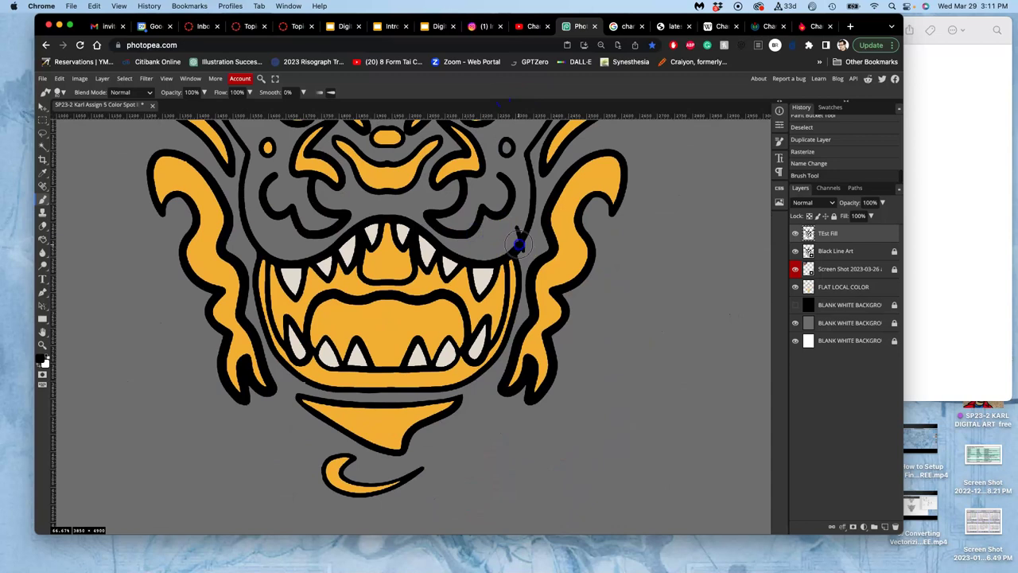
pyautogui.click(519, 241)
pyautogui.press('super+z')
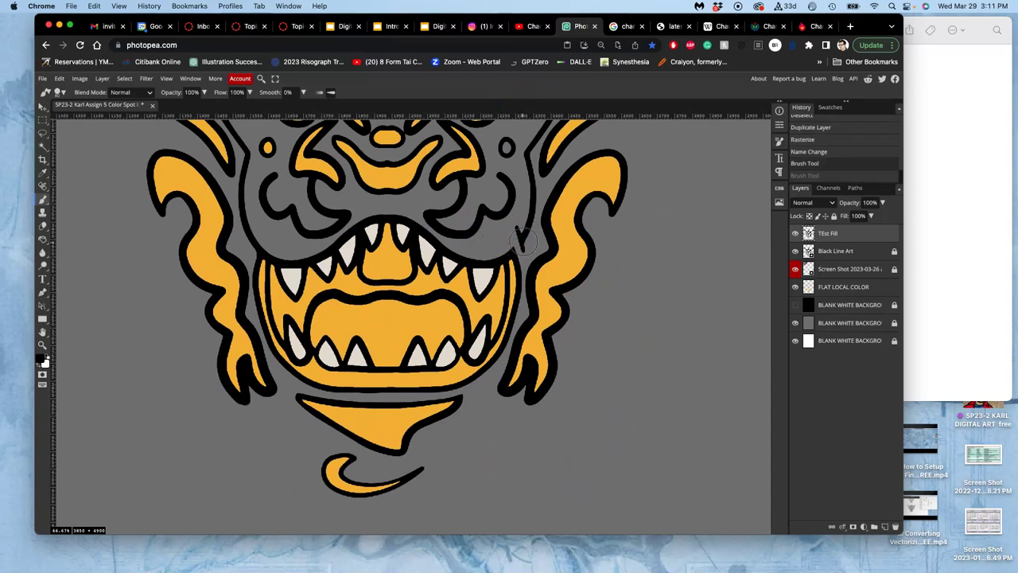
pyautogui.press('super+shift+z')
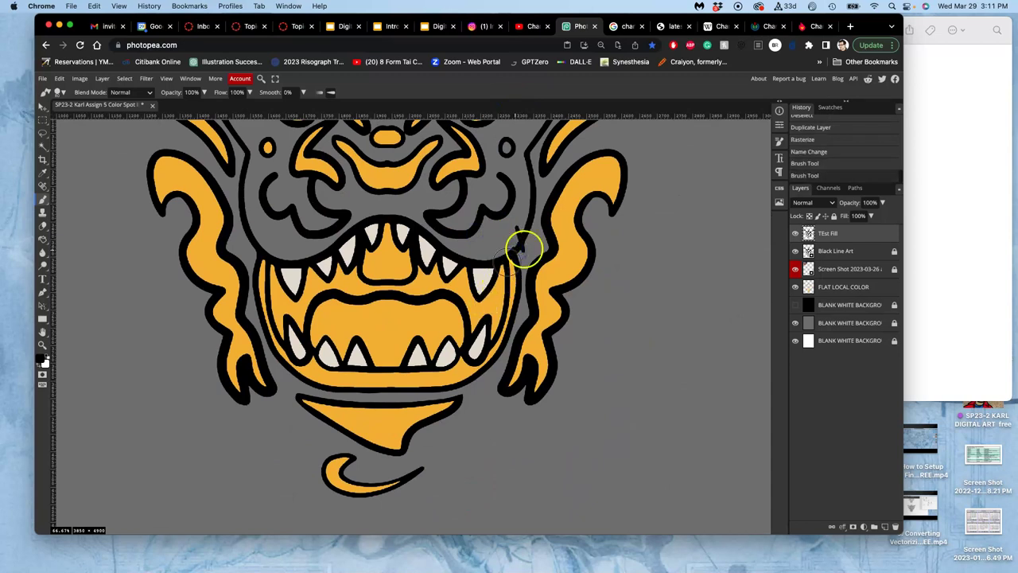
# Test the closed outline by magic-wanding the grey muzzle area on TEst Fill, then deselect and hide that layer.
pyautogui.click(42, 145)
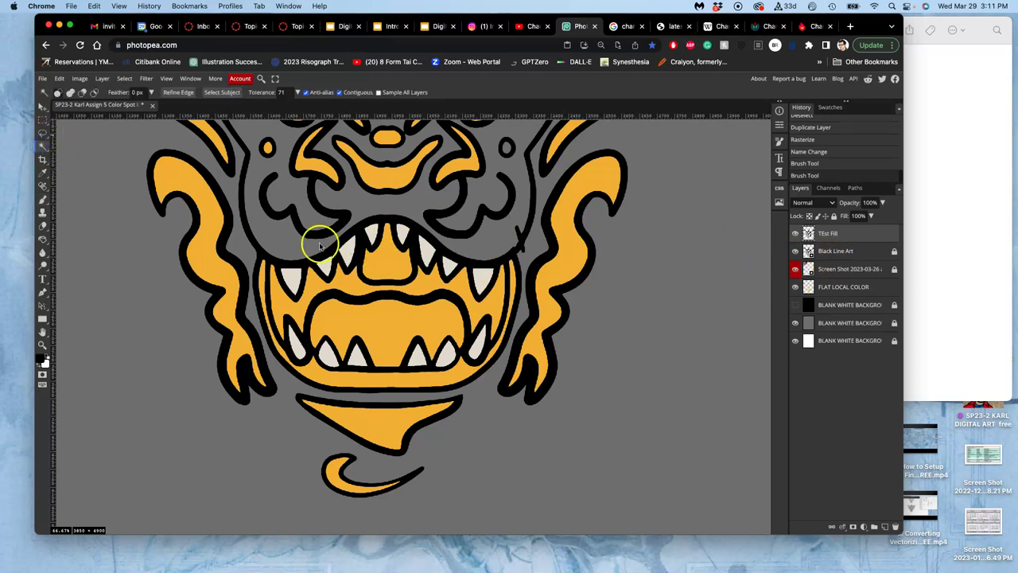
pyautogui.click(289, 251)
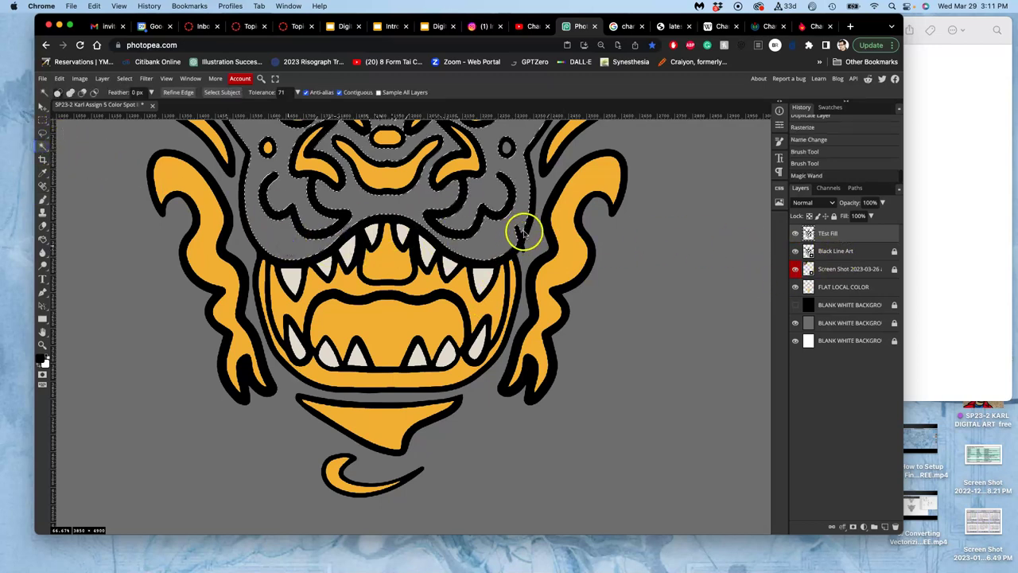
pyautogui.press('super+minus')
pyautogui.press('super+minus')
pyautogui.press('super+minus')
pyautogui.press('super+minus')
pyautogui.scroll(5, 537, 241)
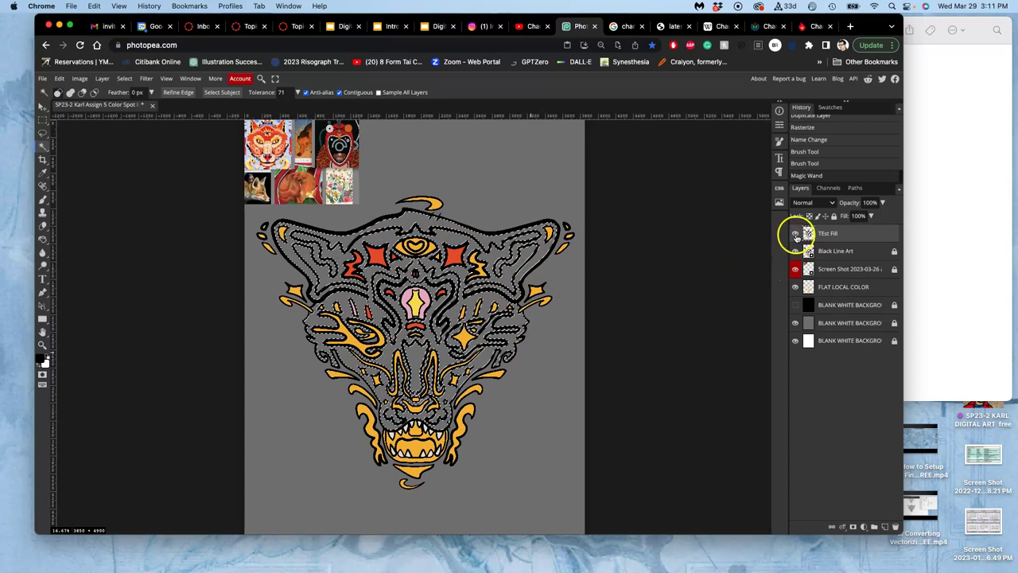
pyautogui.press('super+d')
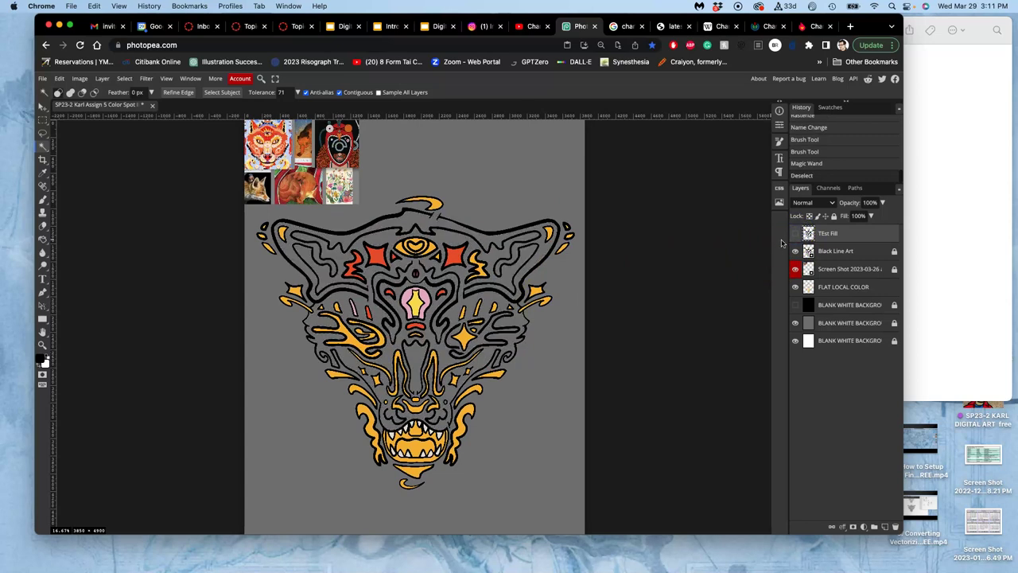
# Magic-wand the open face area from Black Line Art and fill it on FLAT LOCAL COLOR with grey sampled from the reference images.
pyautogui.click(834, 253)
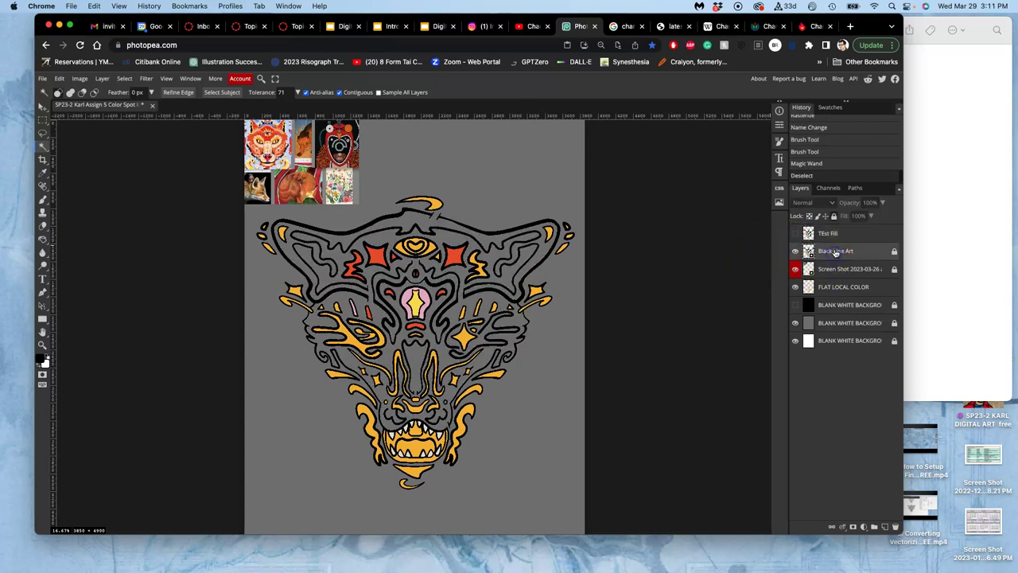
pyautogui.click(424, 223)
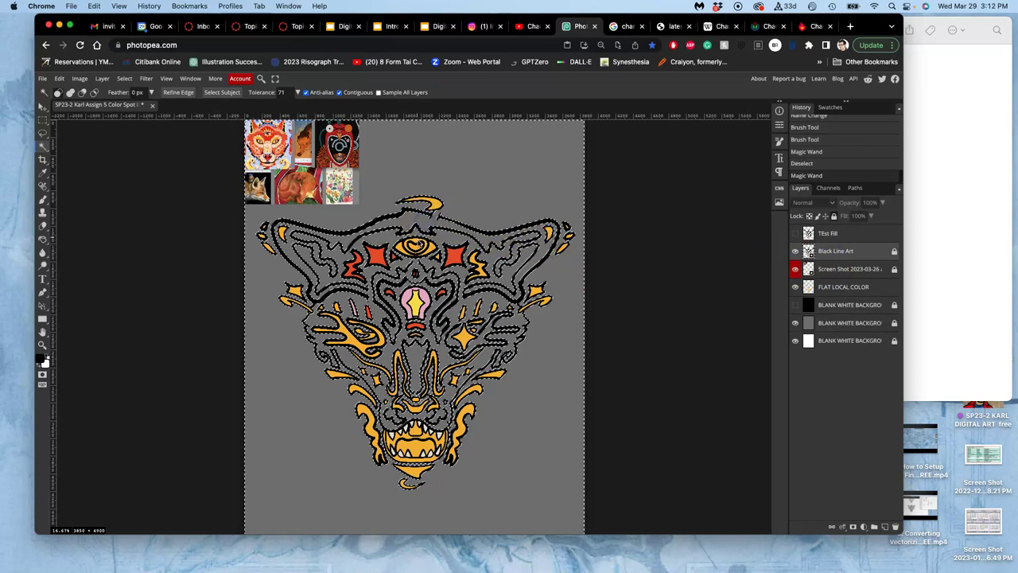
pyautogui.click(840, 287)
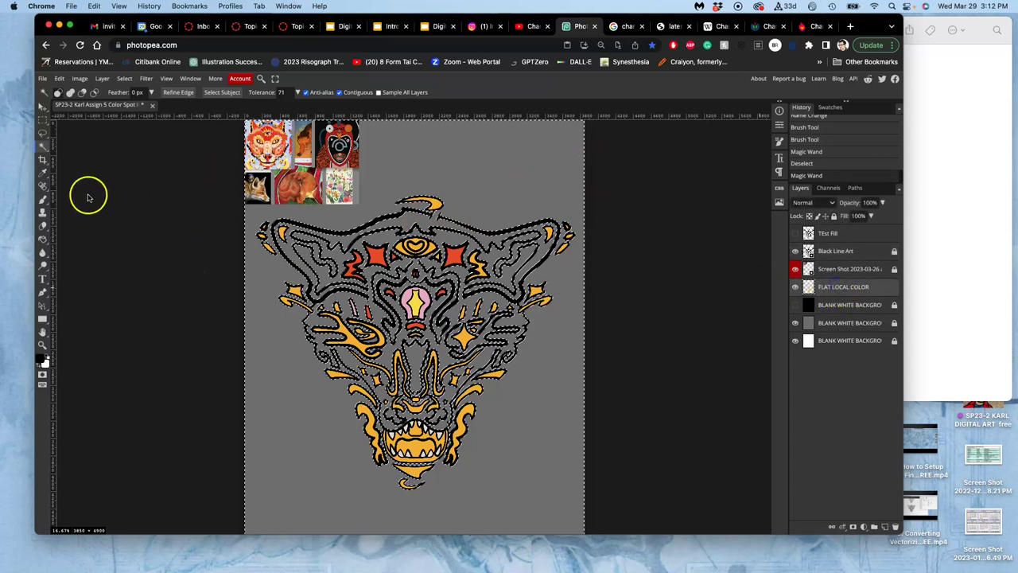
pyautogui.click(43, 238)
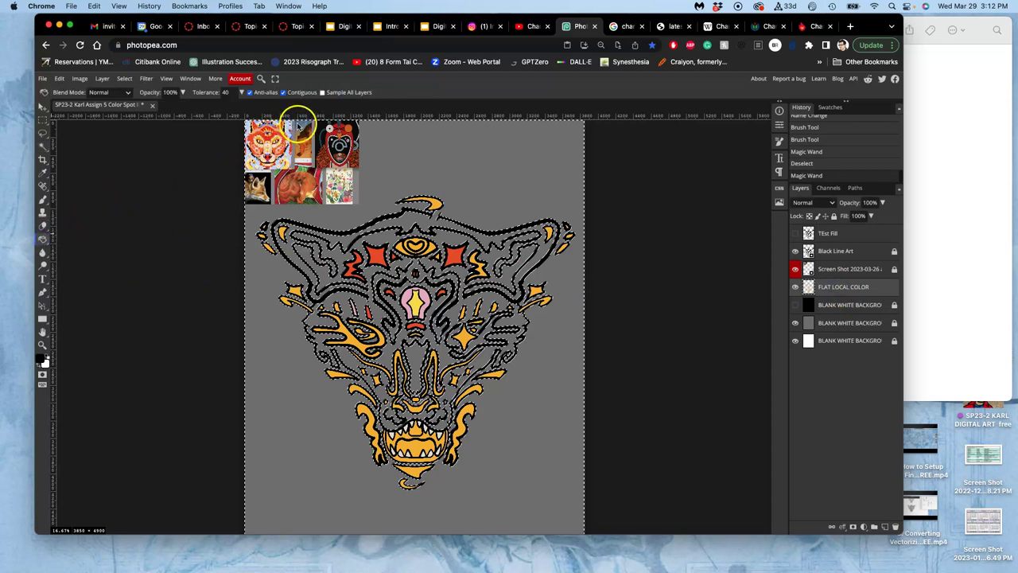
pyautogui.click(259, 197)
pyautogui.click(361, 200)
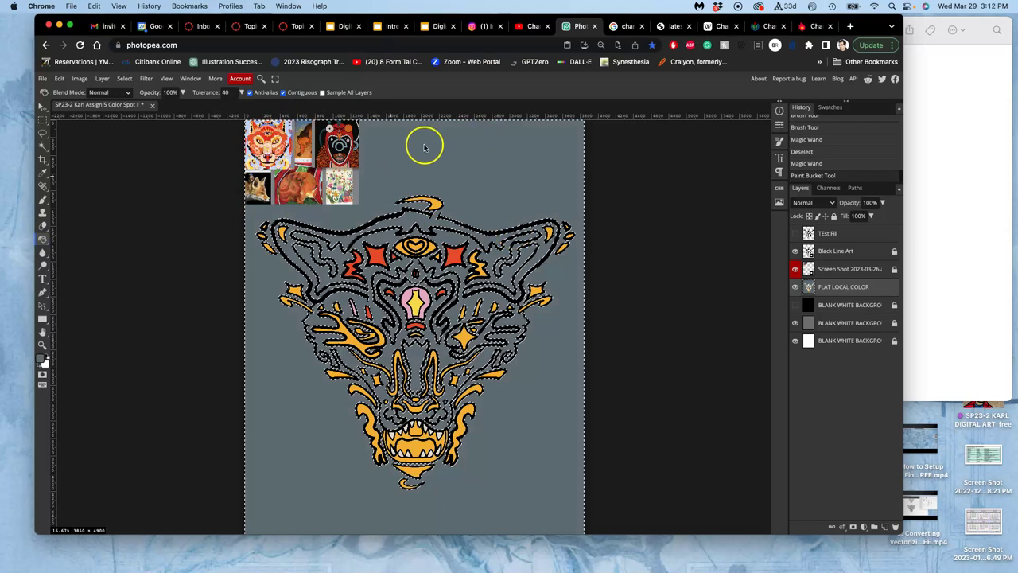
# Undo the grey fill and clear the selection, showing the TEst Fill layer in place of Black Line Art.
pyautogui.press('super+z')
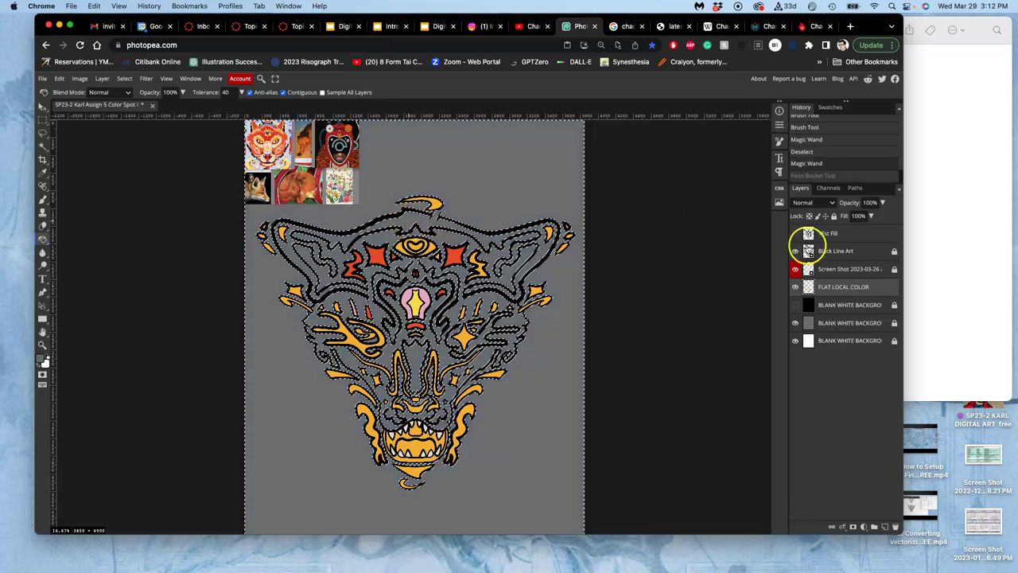
pyautogui.click(798, 236)
pyautogui.click(797, 235)
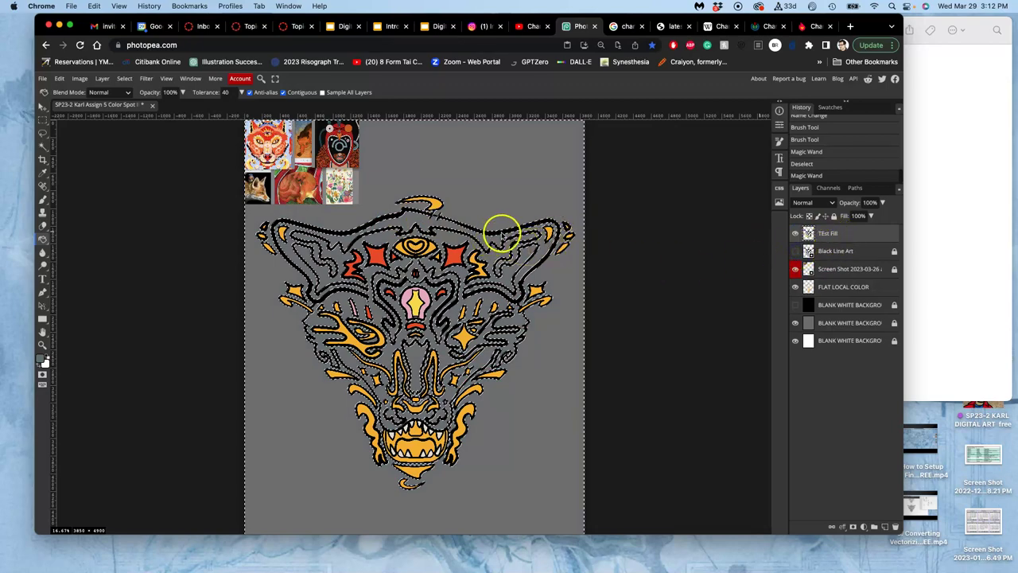
pyautogui.scroll(3, 501, 229)
pyautogui.press('super+d')
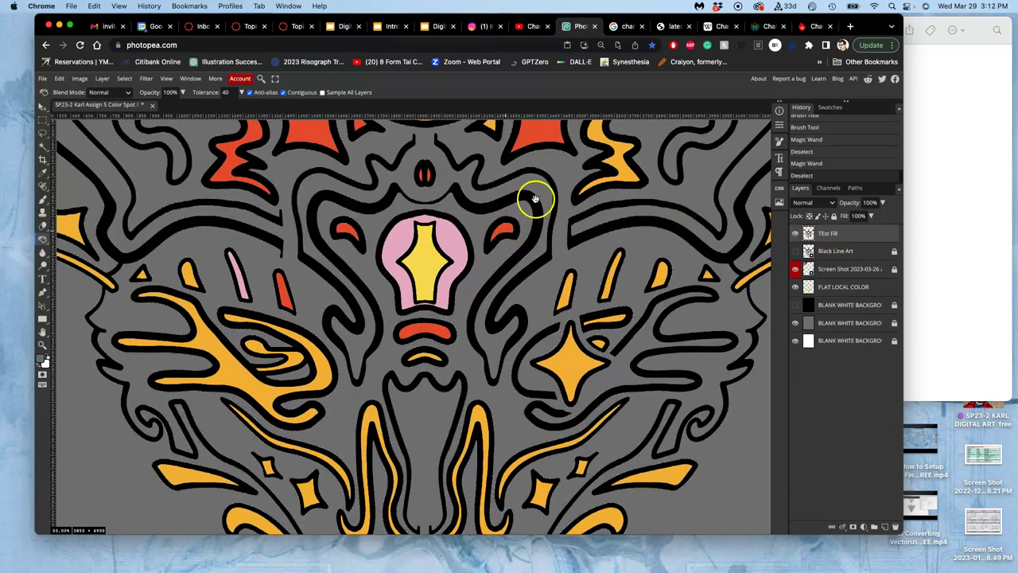
# Magic-wand the open face area on TEst Fill and set the Paint Bucket's foreground colour to blue 49acd1.
pyautogui.scroll(5, 533, 205)
pyautogui.scroll(-10, 498, 270)
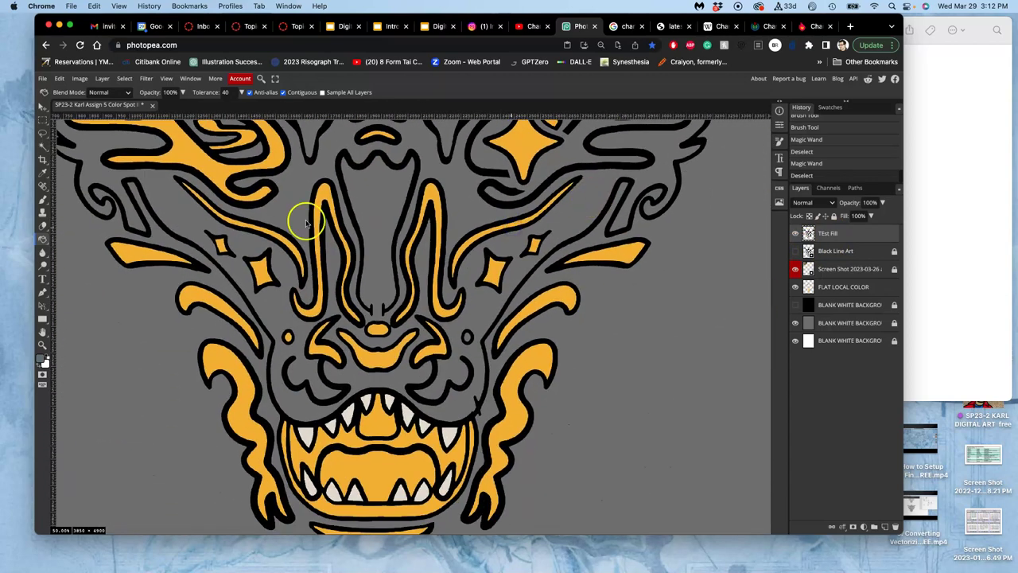
pyautogui.click(568, 220)
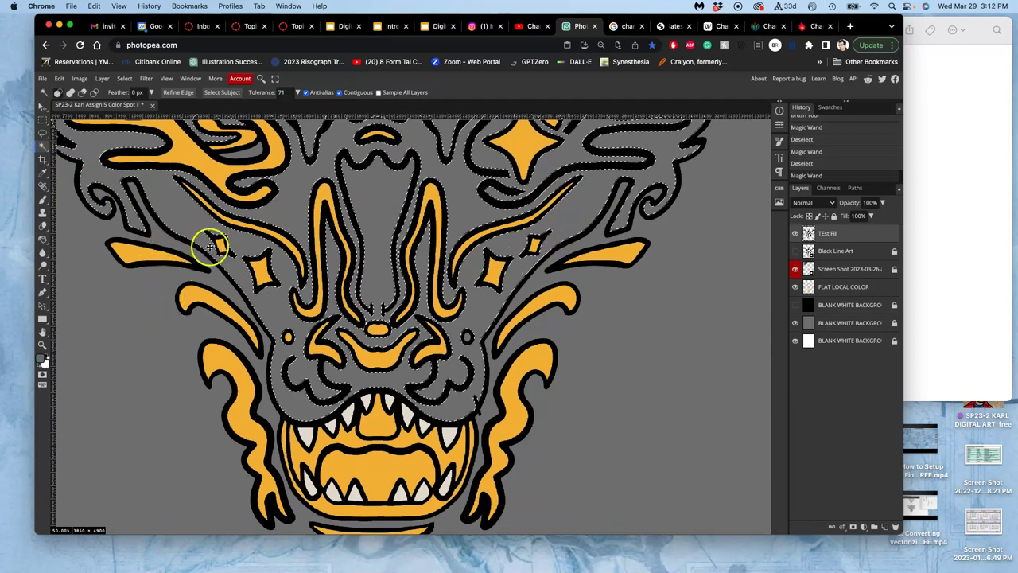
pyautogui.click(43, 239)
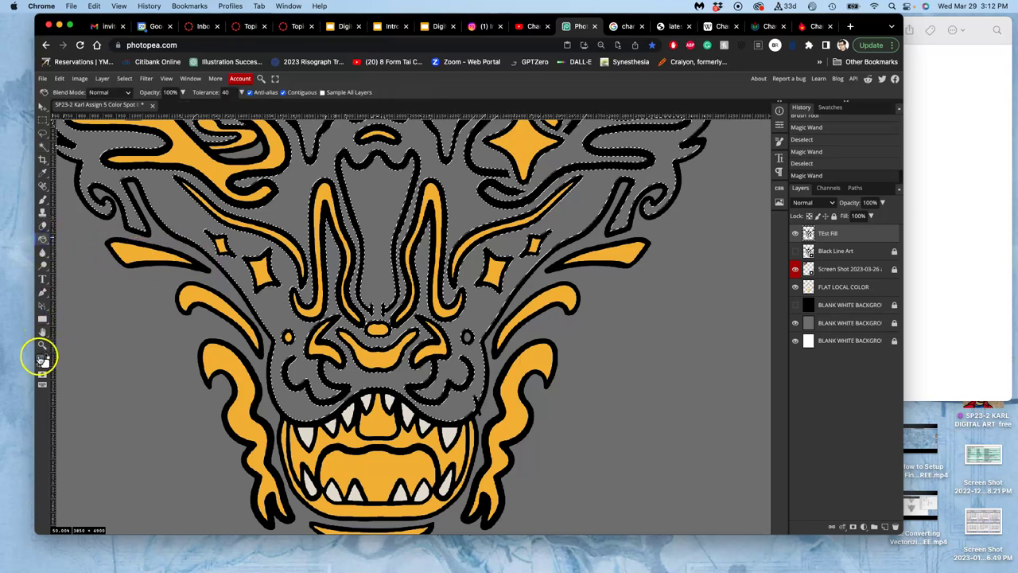
pyautogui.click(42, 360)
pyautogui.click(171, 176)
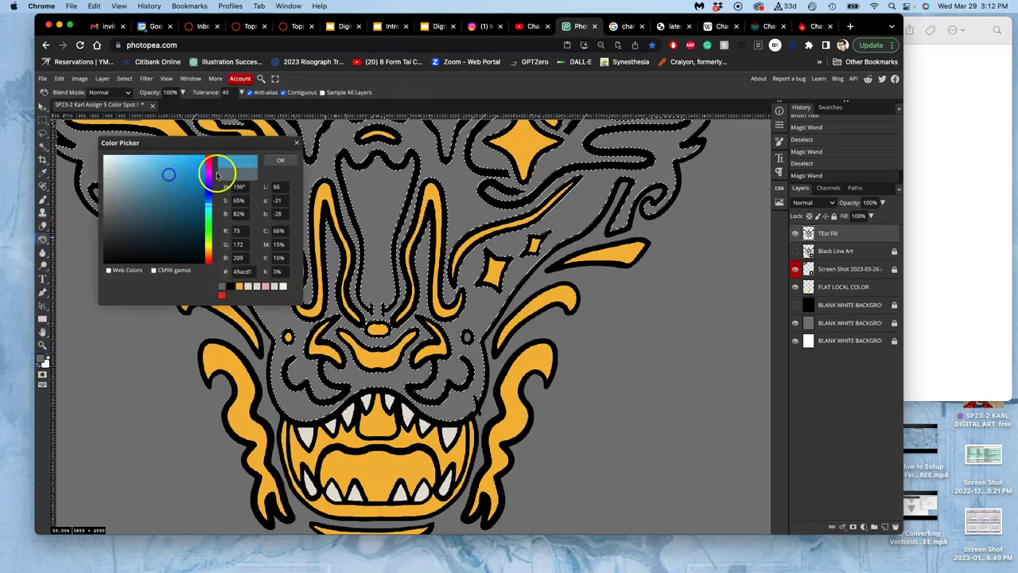
pyautogui.click(279, 160)
# Try filling the selected face area with blue on the TEst Fill layer and inspect the filled head.
pyautogui.click(467, 202)
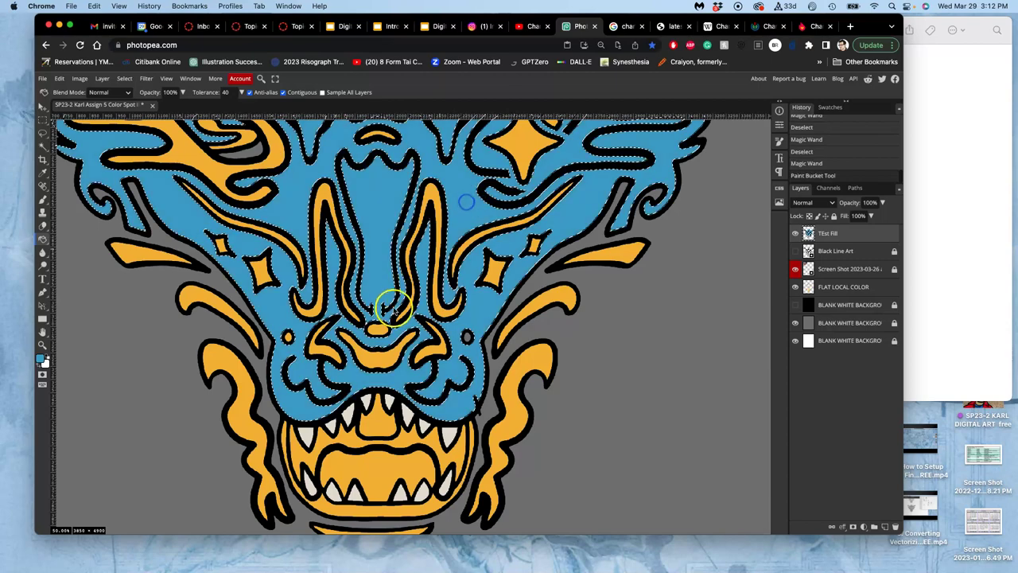
pyautogui.press('super+minus')
pyautogui.press('super+minus')
pyautogui.press('super+minus')
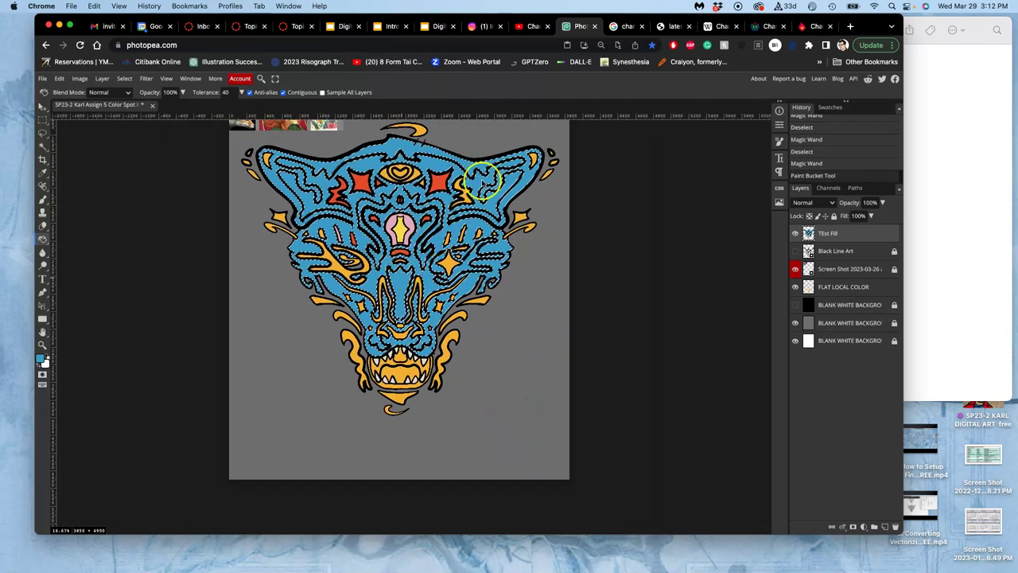
pyautogui.scroll(3, 494, 218)
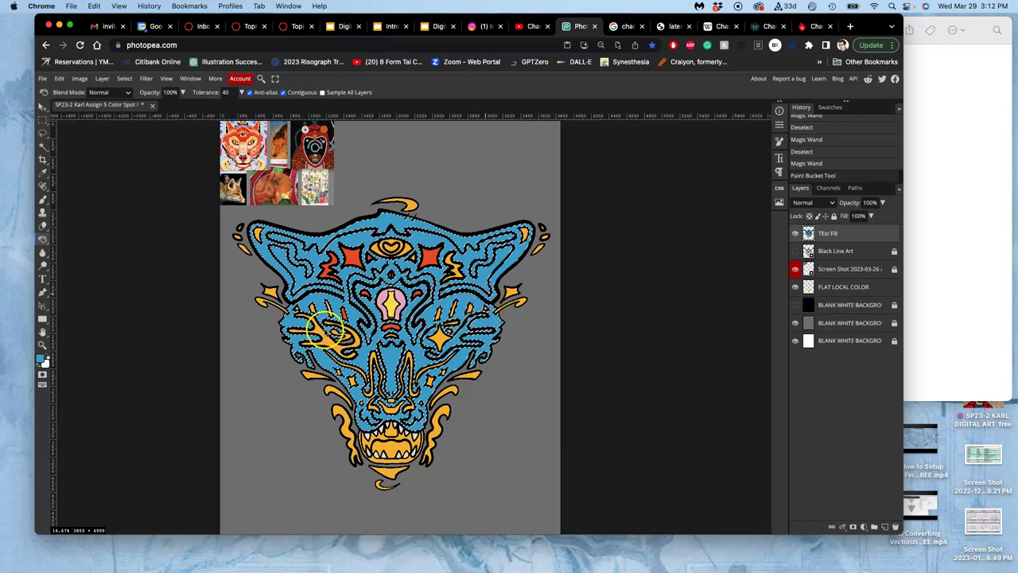
pyautogui.scroll(3, 363, 326)
pyautogui.scroll(2, 363, 327)
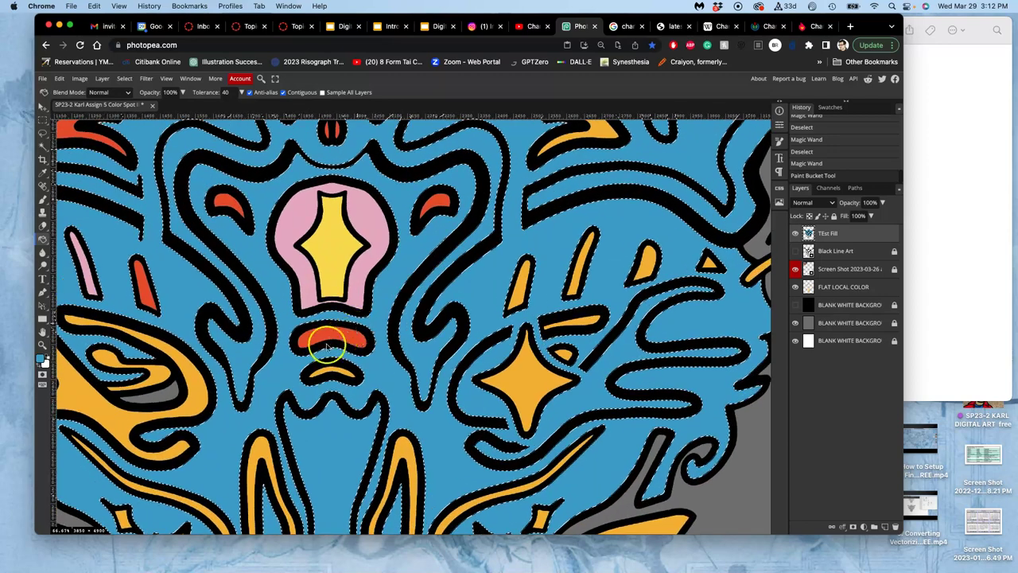
pyautogui.scroll(2, 291, 363)
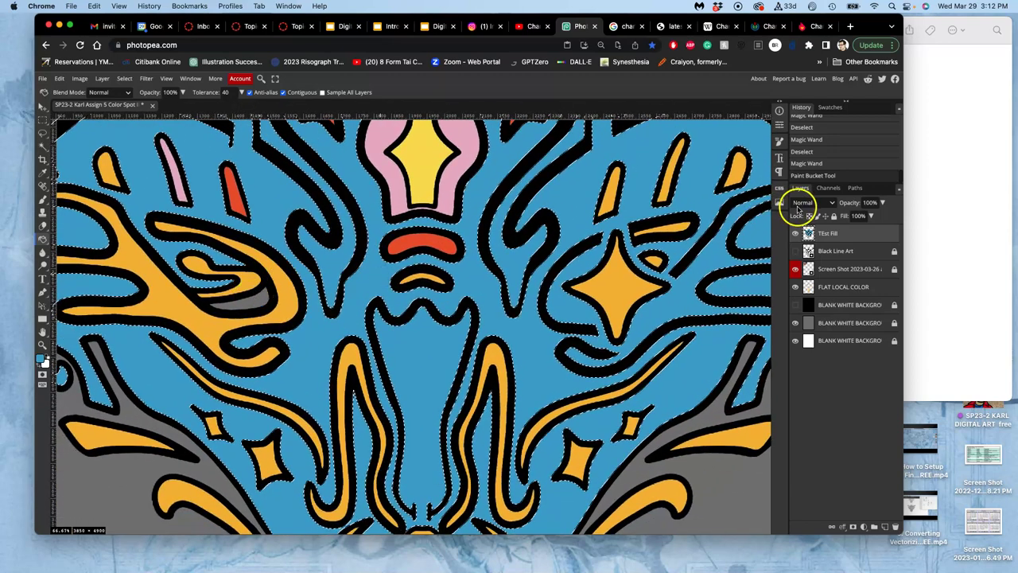
# Inspect TEst Fill with FLAT LOCAL COLOR and the reference screenshot hidden, and undo back past the blue fill.
pyautogui.click(829, 250)
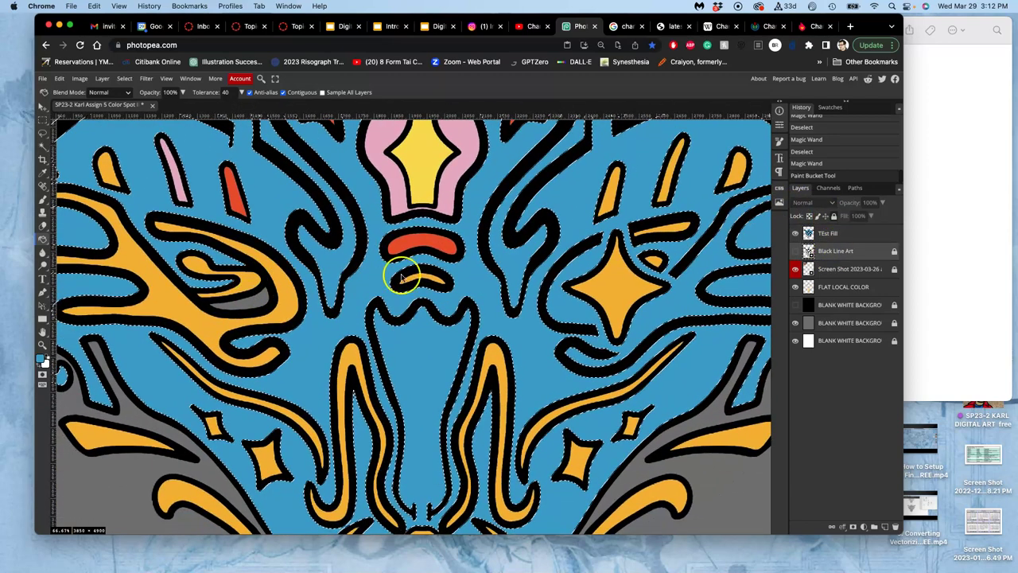
pyautogui.click(835, 233)
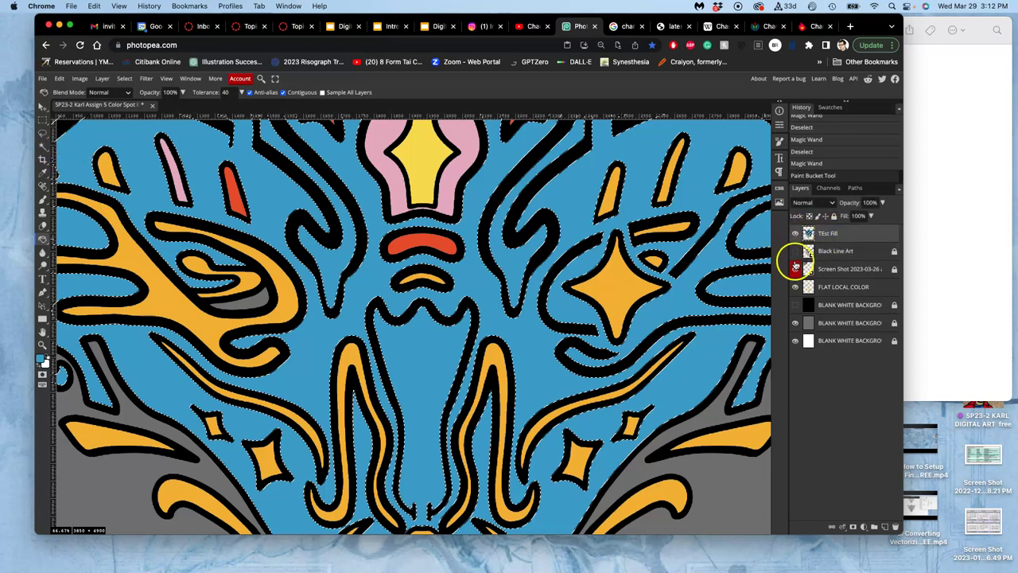
pyautogui.click(794, 287)
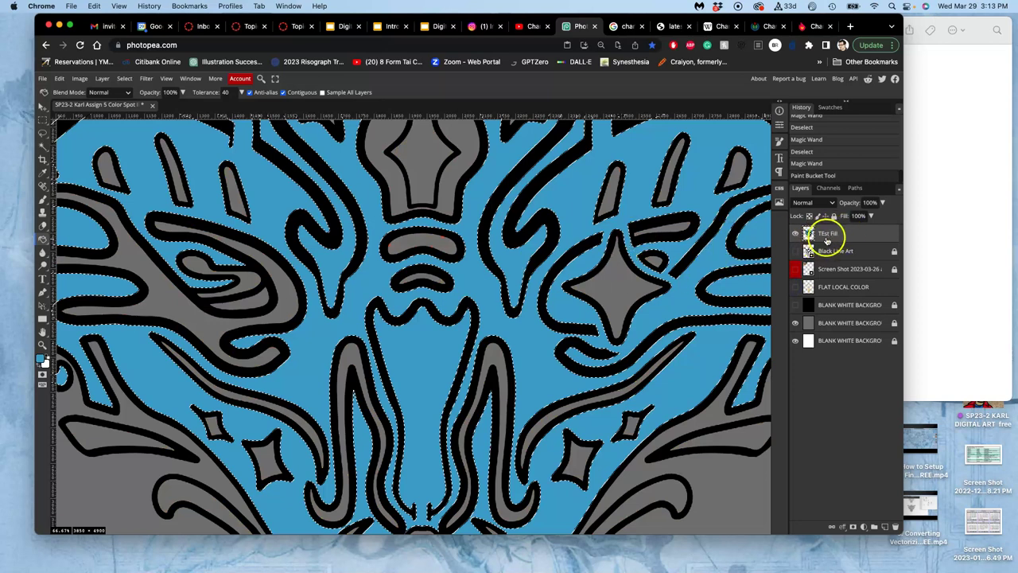
pyautogui.press('super+z')
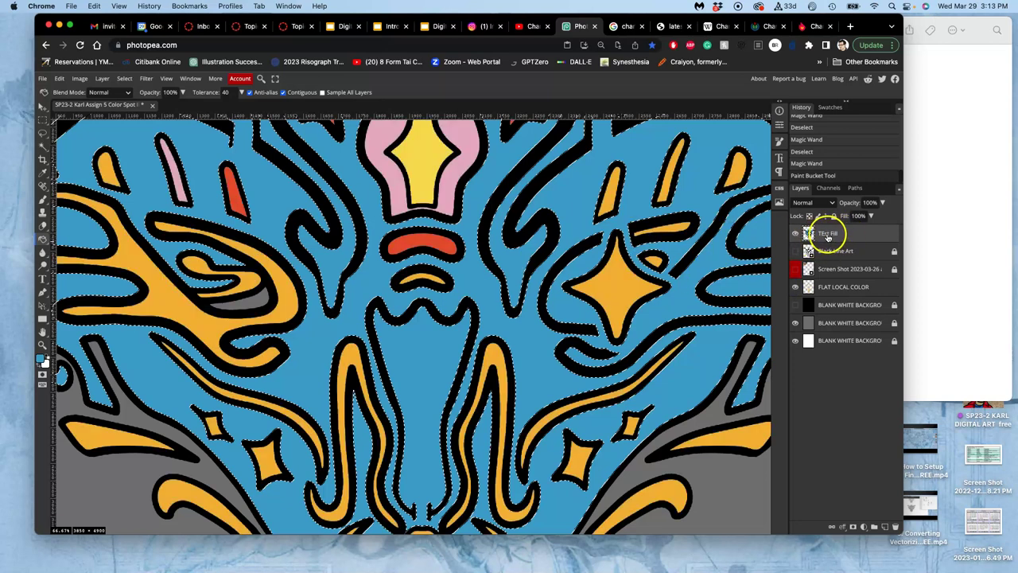
pyautogui.press('super+z')
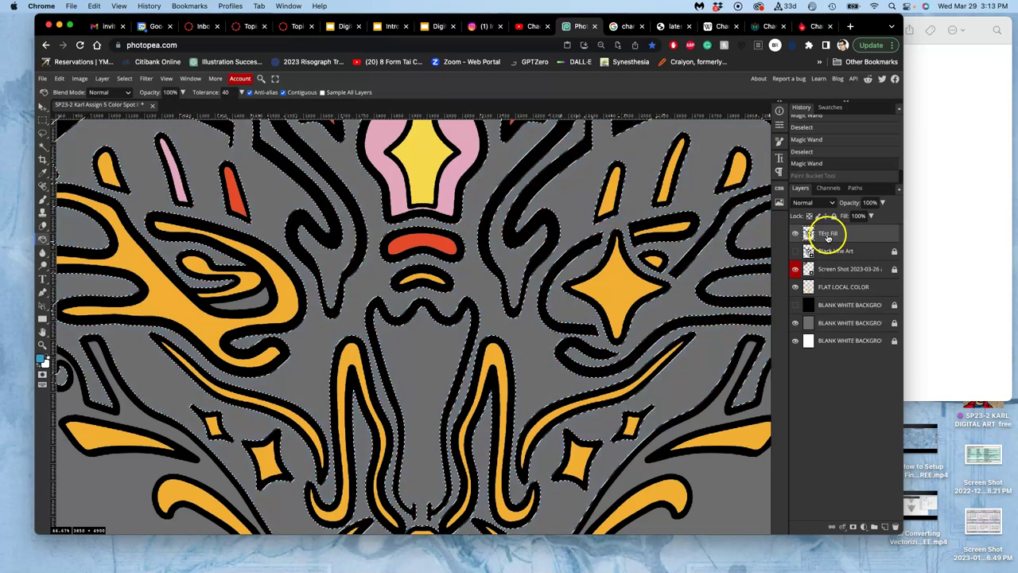
# Fill the selected face area with blue on FLAT LOCAL COLOR, show Black Line Art instead of TEst Fill, and deselect.
pyautogui.click(841, 288)
pyautogui.click(352, 305)
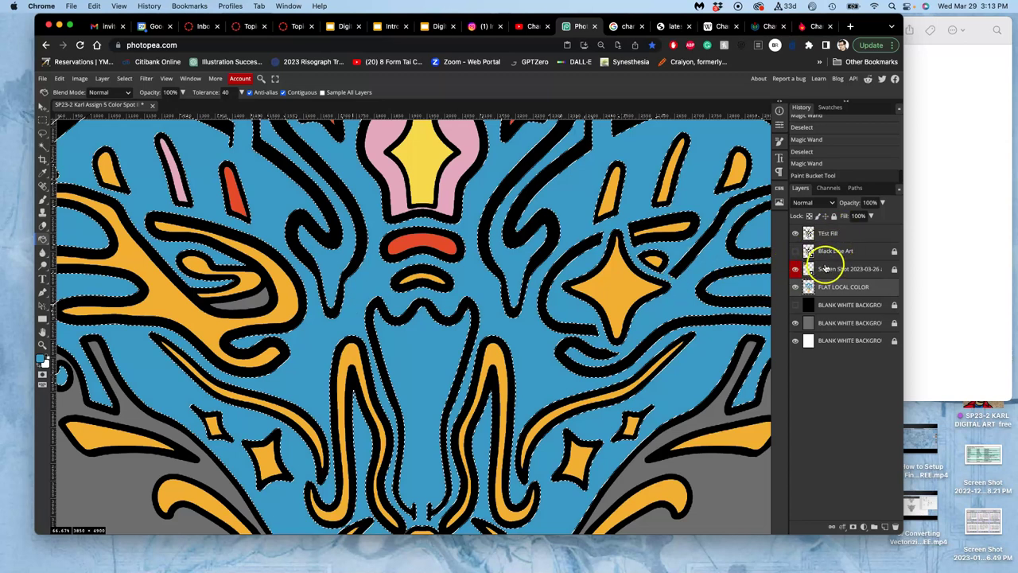
pyautogui.click(827, 233)
pyautogui.click(798, 251)
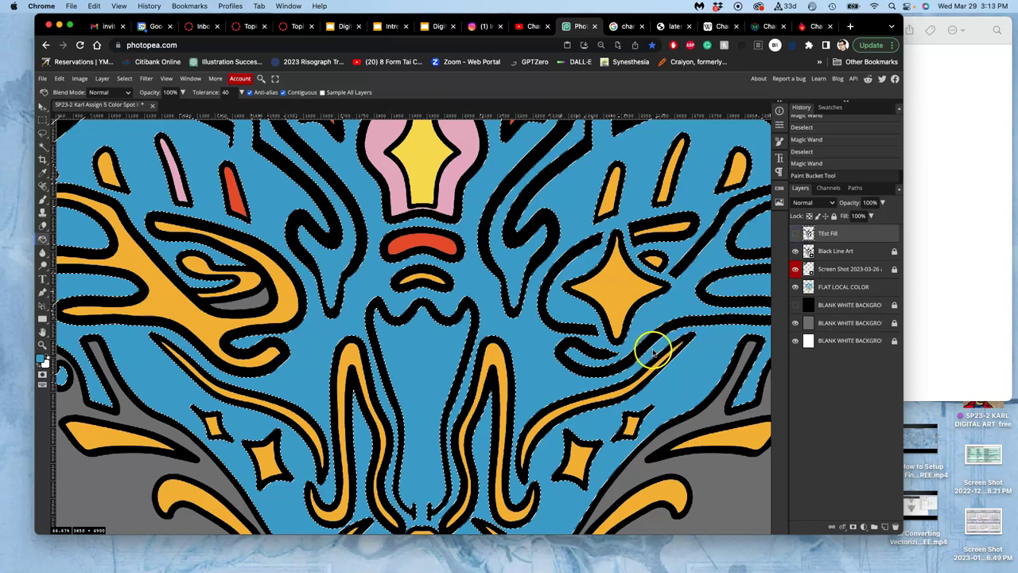
pyautogui.scroll(-5, 658, 286)
pyautogui.press('super+d')
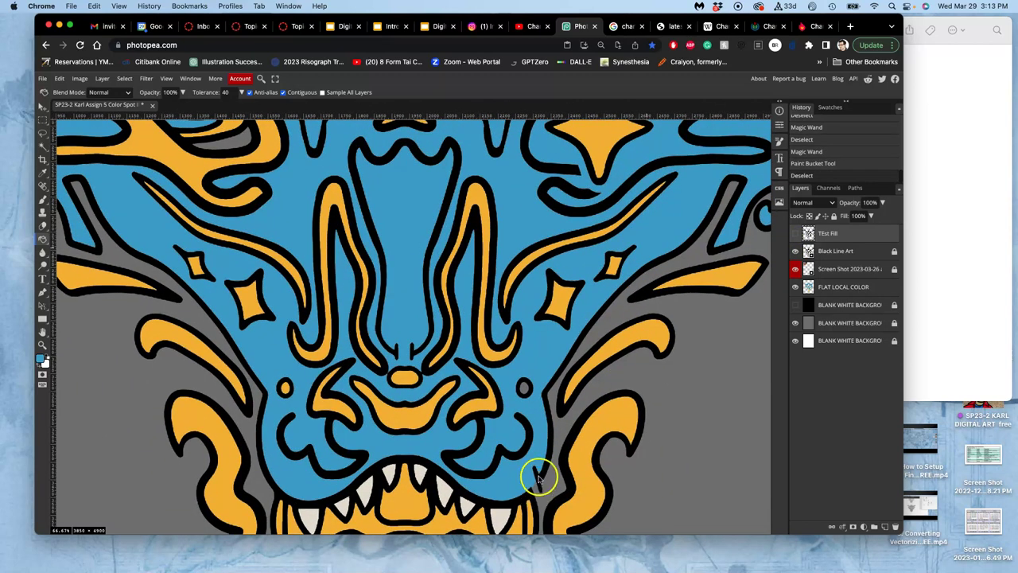
# Check the blue fill over the whole head and against black, and hide the black and grey backgrounds to leave white.
pyautogui.scroll(10, 556, 295)
pyautogui.scroll(5, 551, 412)
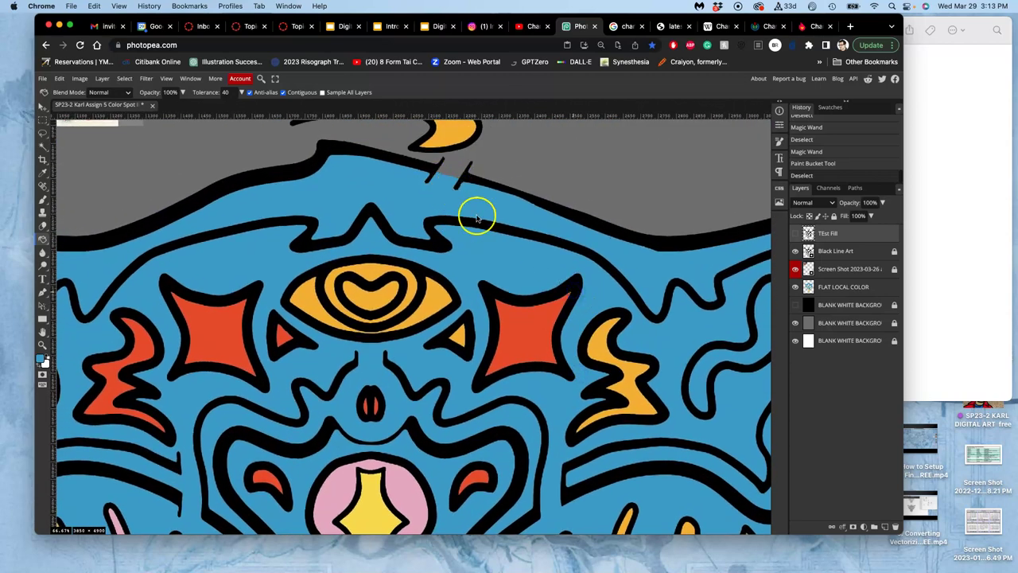
pyautogui.scroll(-3, 494, 274)
pyautogui.scroll(-5, 509, 302)
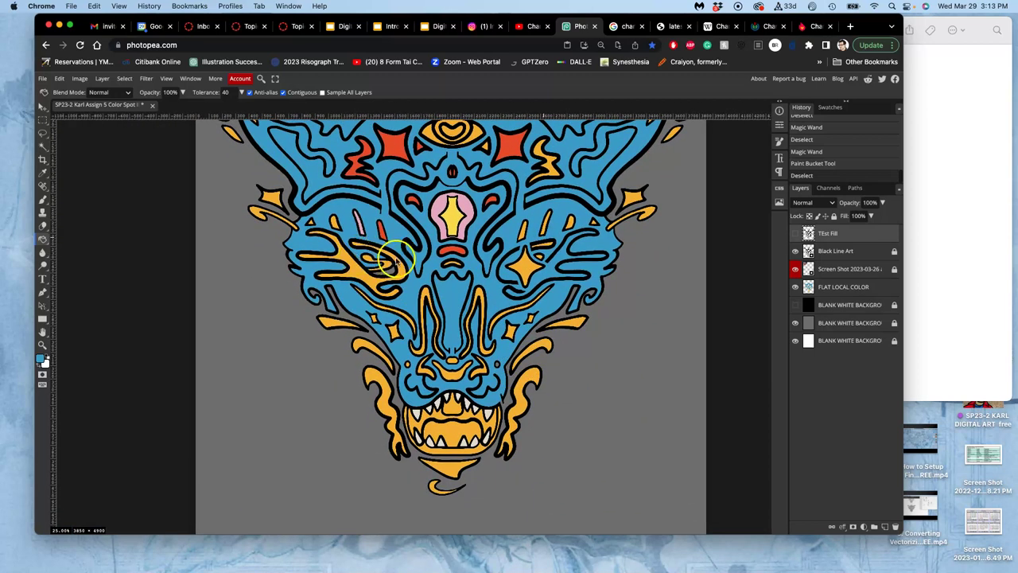
pyautogui.click(795, 306)
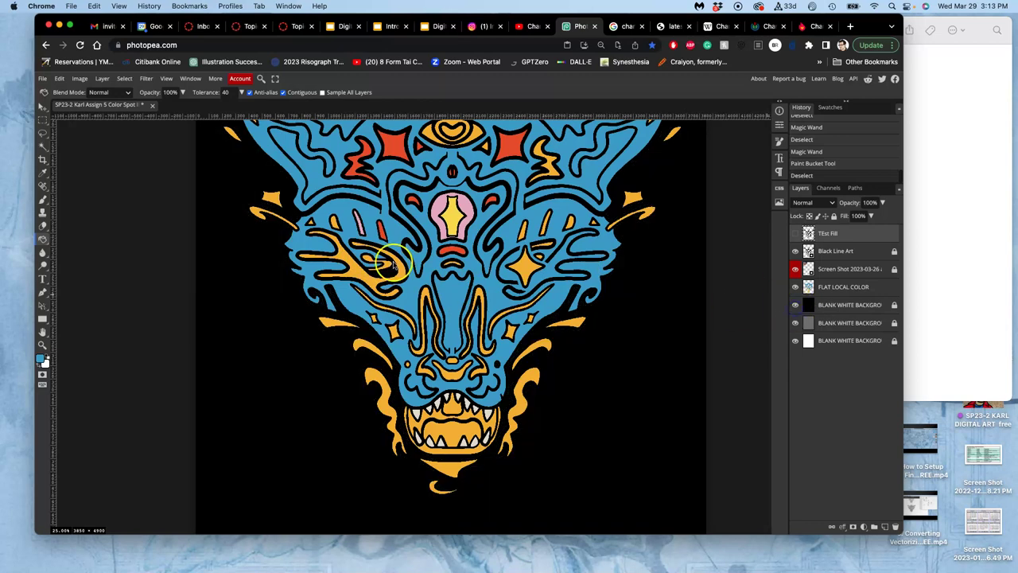
pyautogui.click(795, 305)
pyautogui.click(794, 323)
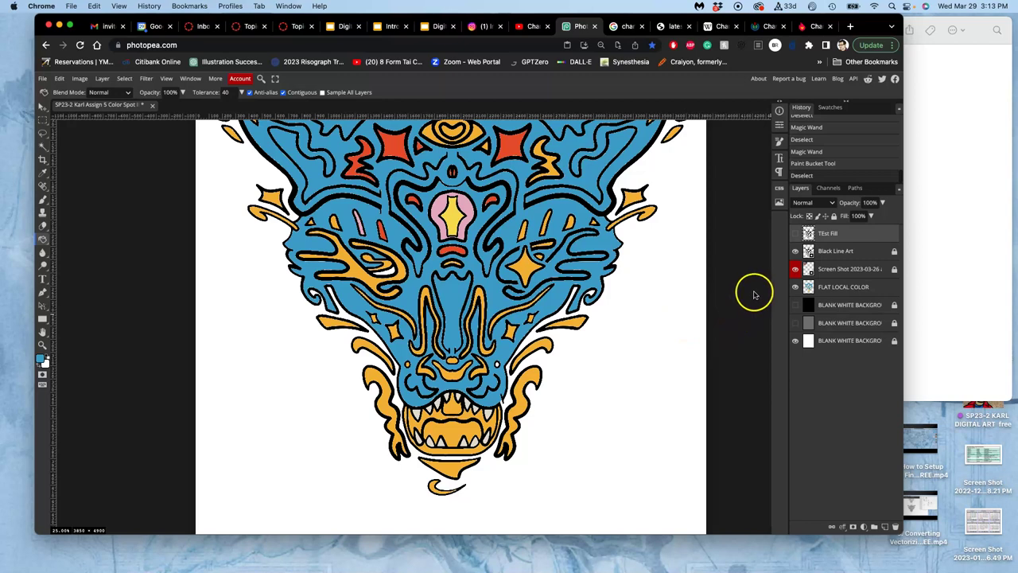
# Magic-wand the unfilled sliver inside the left eye from Black Line Art and fill it with blue on FLAT LOCAL COLOR.
pyautogui.click(811, 251)
pyautogui.click(43, 145)
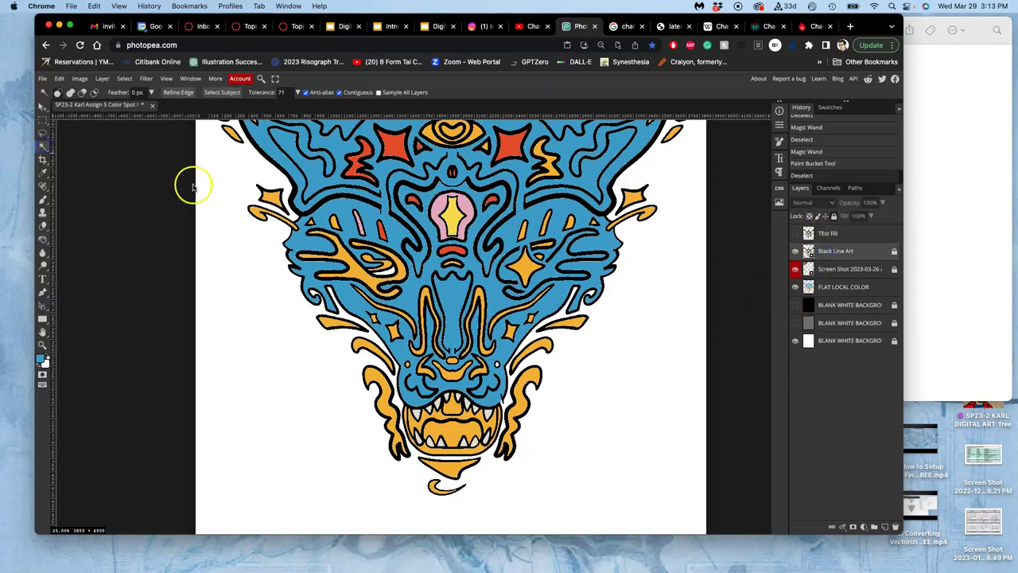
pyautogui.click(389, 272)
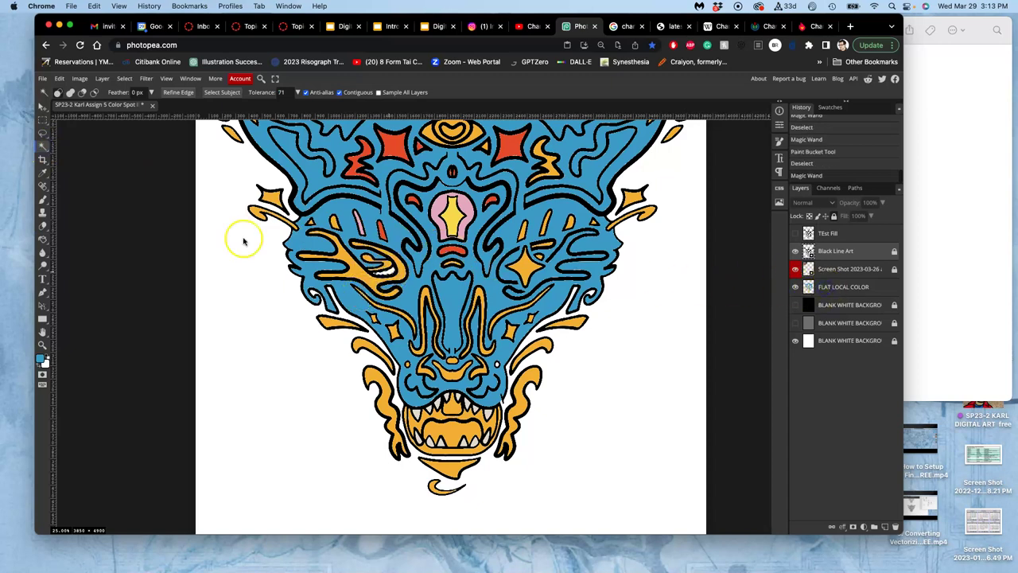
pyautogui.click(43, 238)
pyautogui.click(377, 268)
pyautogui.click(827, 286)
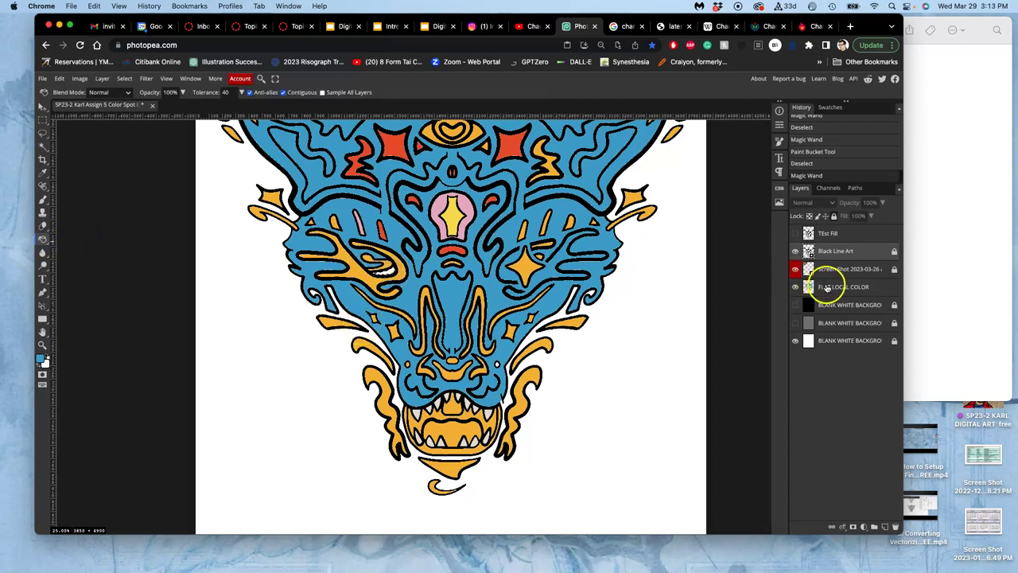
pyautogui.click(389, 270)
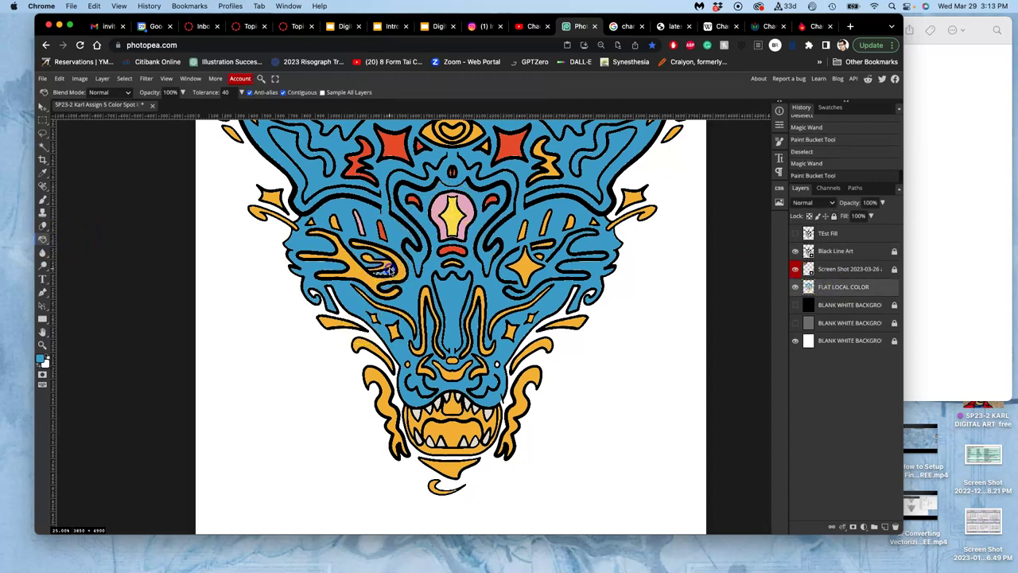
pyautogui.press('super+d')
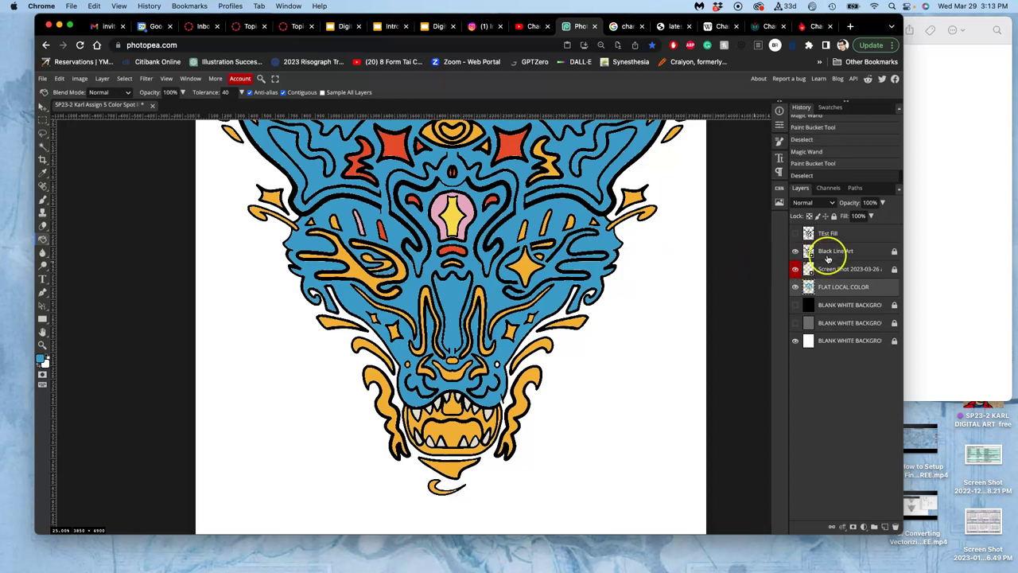
# Lock the TEst Fill layer and hide Black Line Art to view the flat colours alone.
pyautogui.click(852, 238)
pyautogui.click(833, 215)
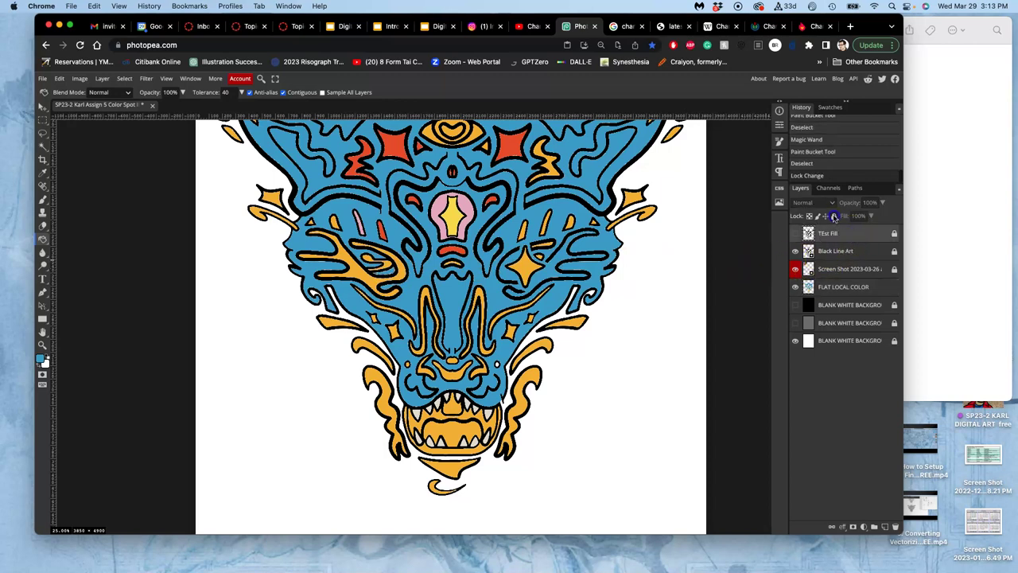
pyautogui.press('super+minus')
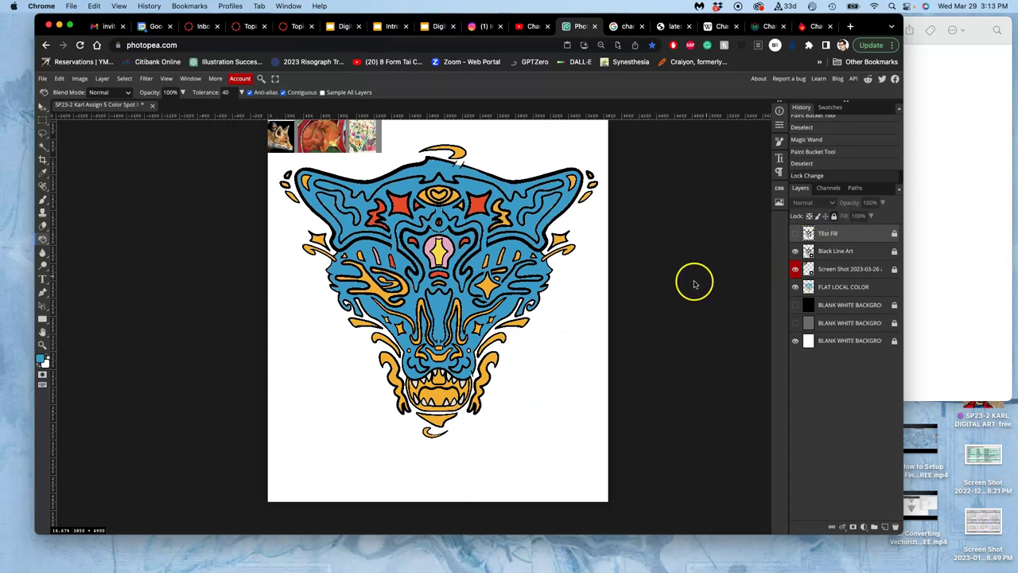
pyautogui.click(795, 251)
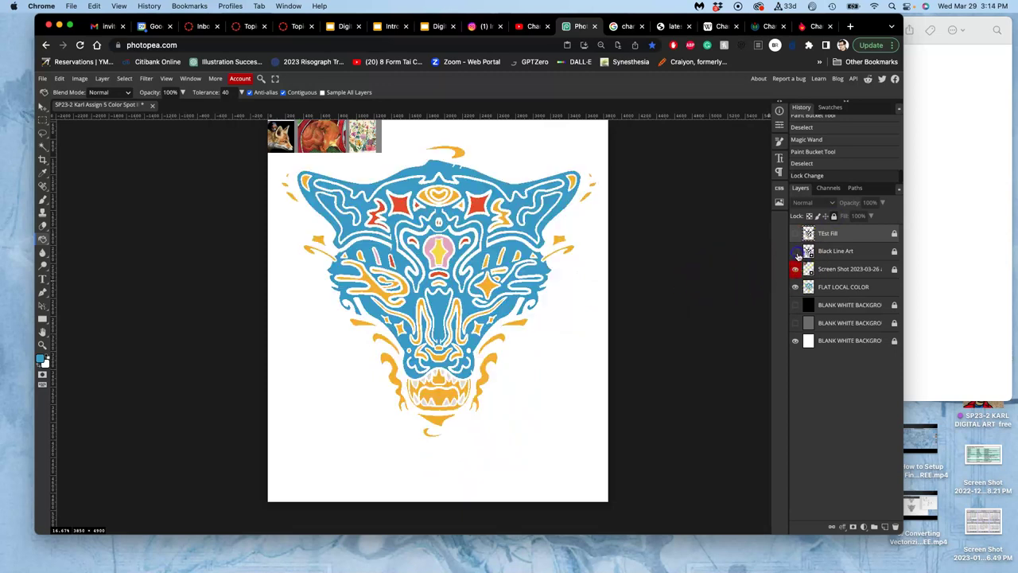
pyautogui.click(795, 295)
pyautogui.click(481, 228)
pyautogui.click(444, 195)
# On FLAT LOCAL COLOR, fill the tongue with dark green sampled from the reference pictures, and replace it with the forehead's pink.
pyautogui.click(44, 240)
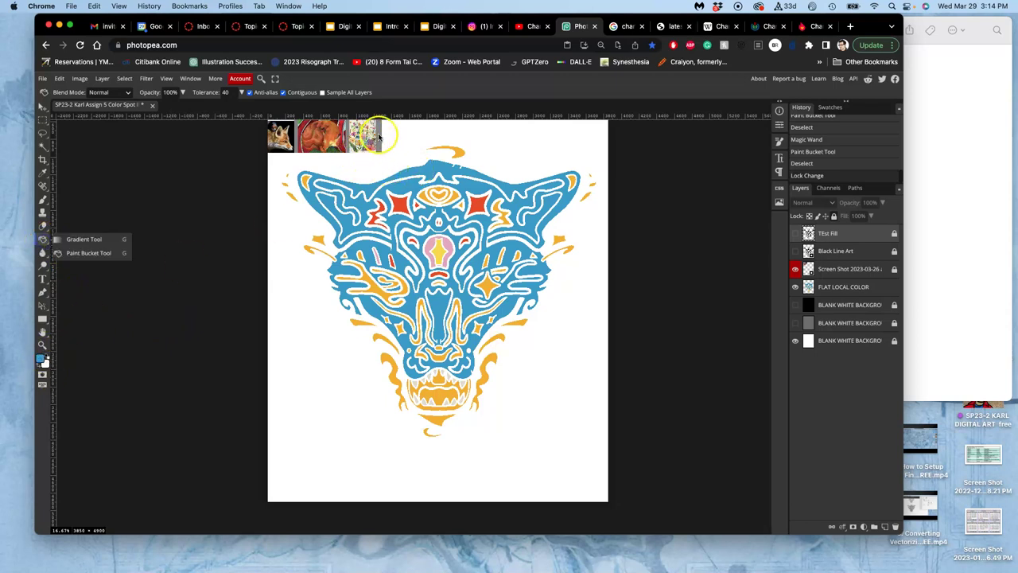
pyautogui.keyDown('alt'); pyautogui.click(336, 150); pyautogui.keyUp('alt')
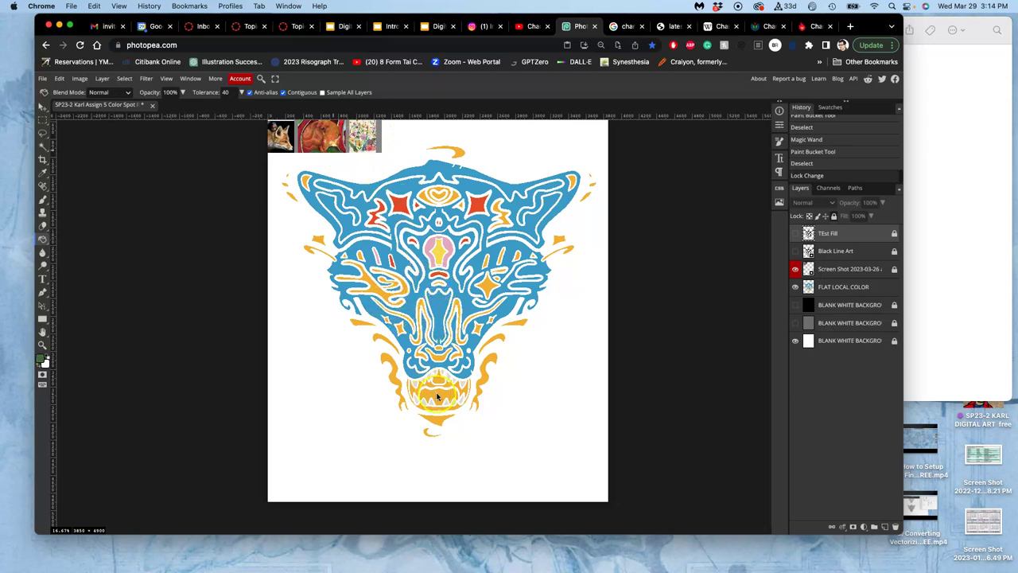
pyautogui.click(437, 396)
pyautogui.click(811, 285)
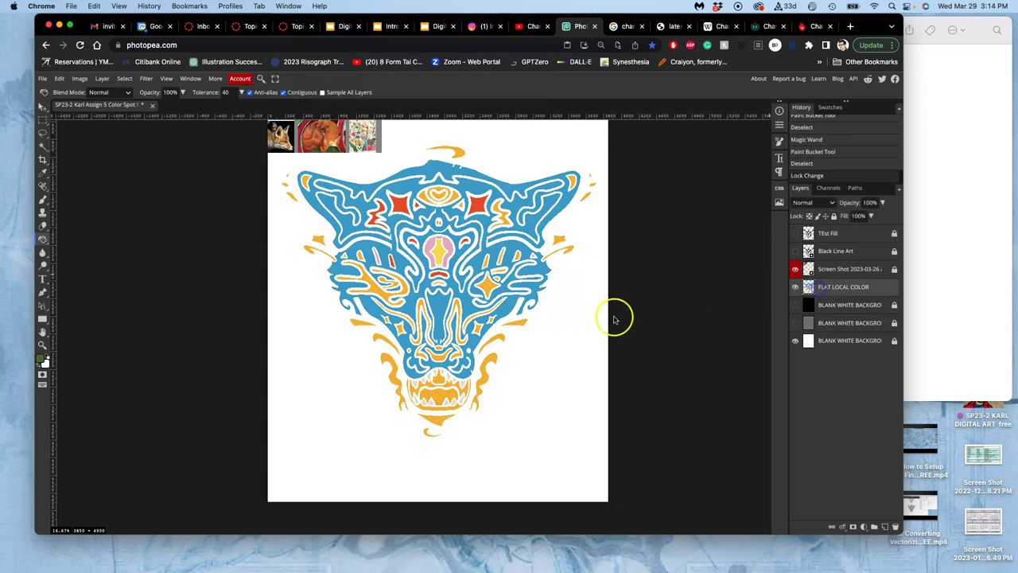
pyautogui.click(442, 395)
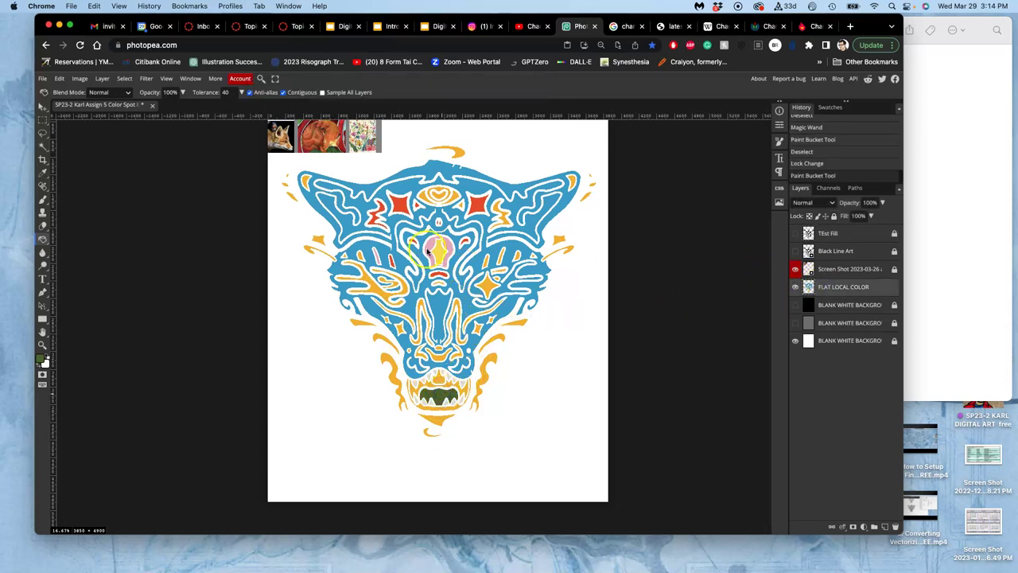
pyautogui.click(437, 398)
# Fill the mouth shapes above the tongue with the forehead stars' red, and recolour the areas behind the teeth black.
pyautogui.click(472, 210)
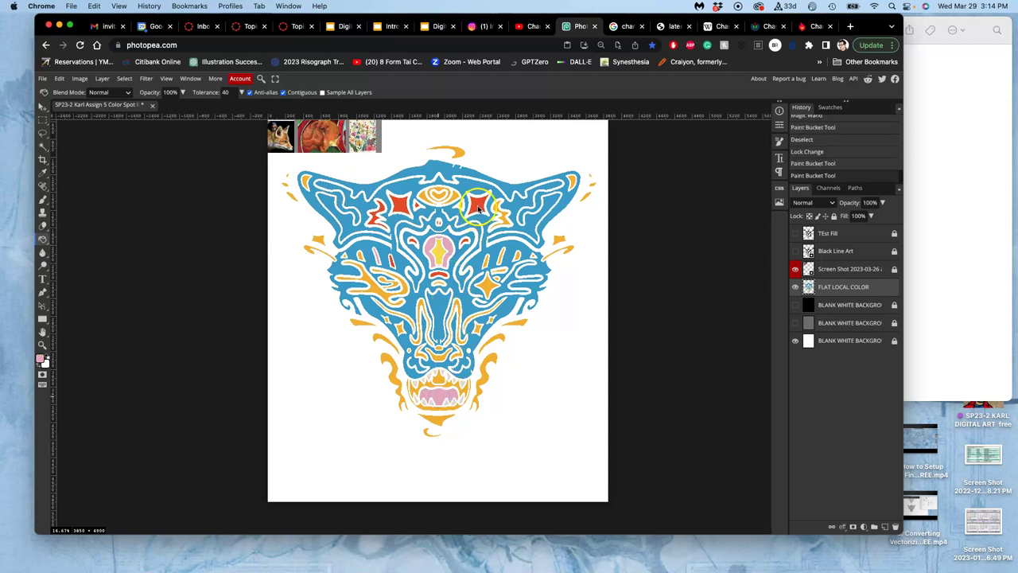
pyautogui.click(413, 389)
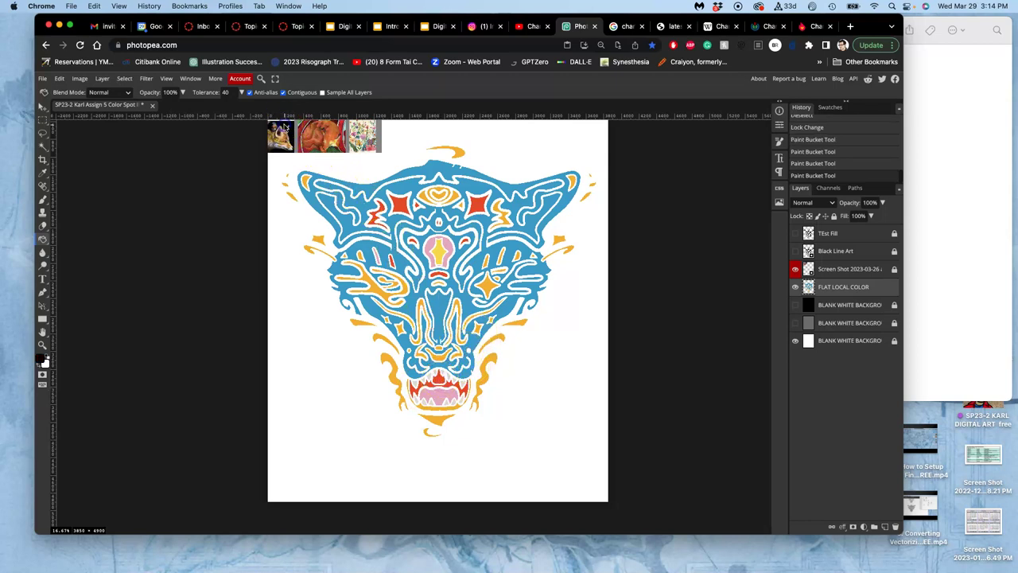
pyautogui.click(411, 390)
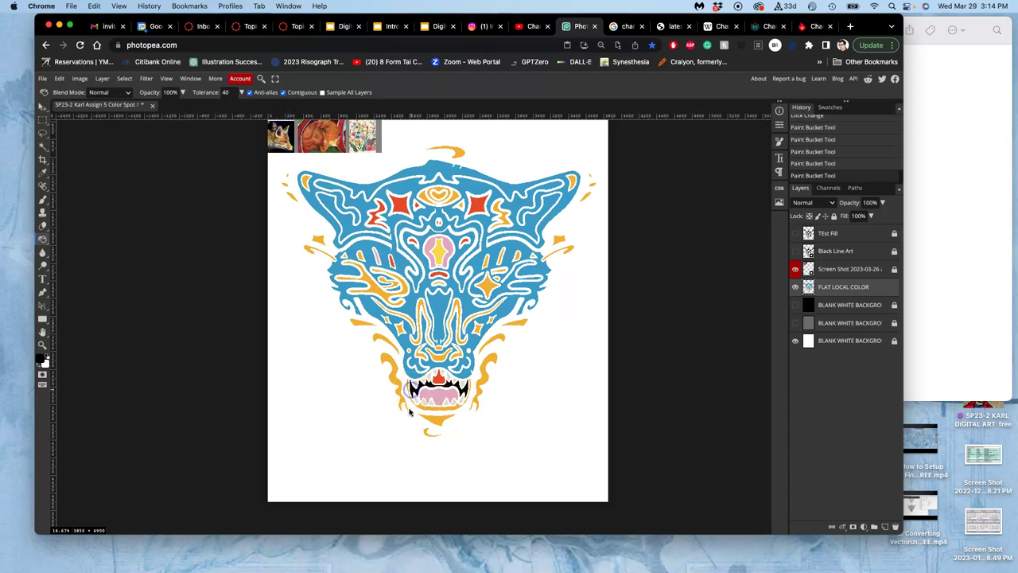
# Pick a dark navy foreground colour and refill the black mouth areas behind the teeth with it.
pyautogui.click(44, 359)
pyautogui.click(174, 240)
pyautogui.click(280, 160)
pyautogui.click(414, 374)
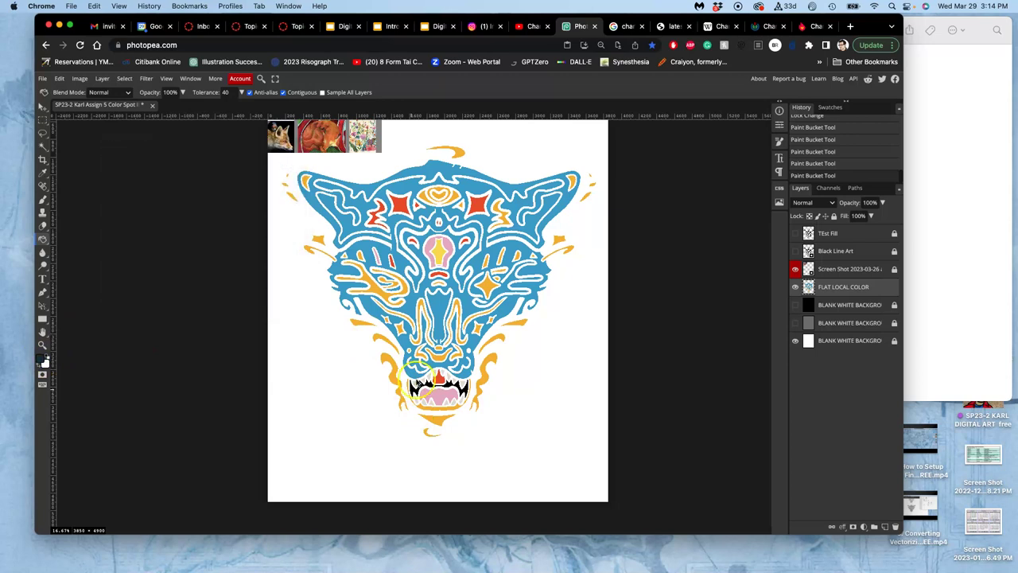
pyautogui.click(468, 388)
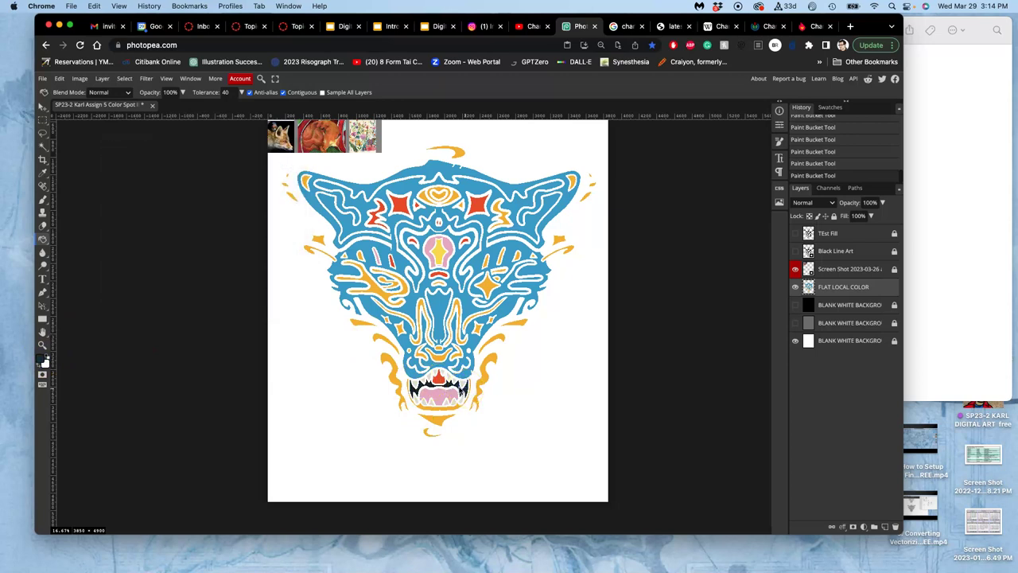
# Fill the lower sliver of the left eye with dark navy.
pyautogui.scroll(5, 459, 385)
pyautogui.moveTo(428, 468); pyautogui.dragTo(415, 521)
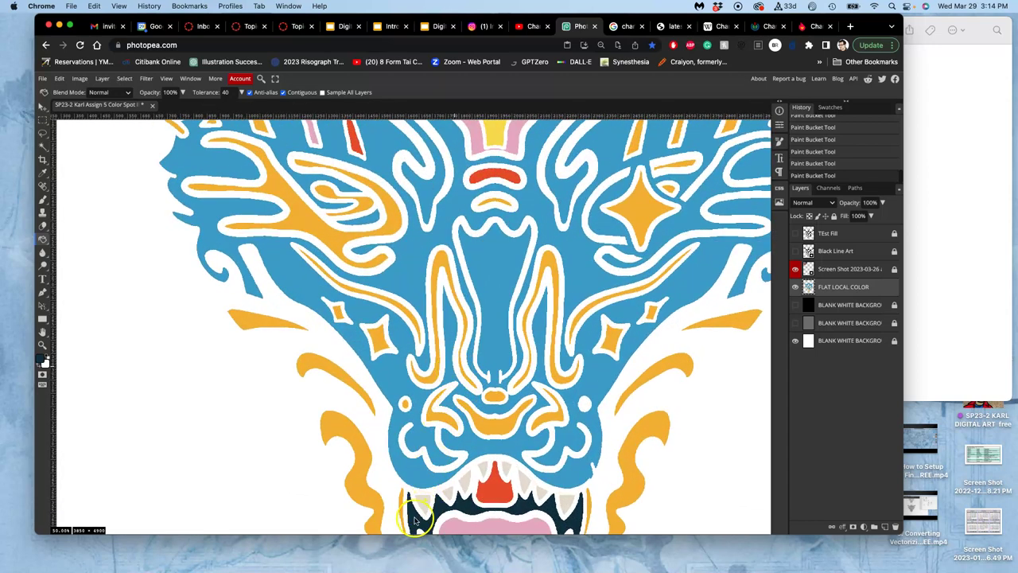
pyautogui.click(370, 214)
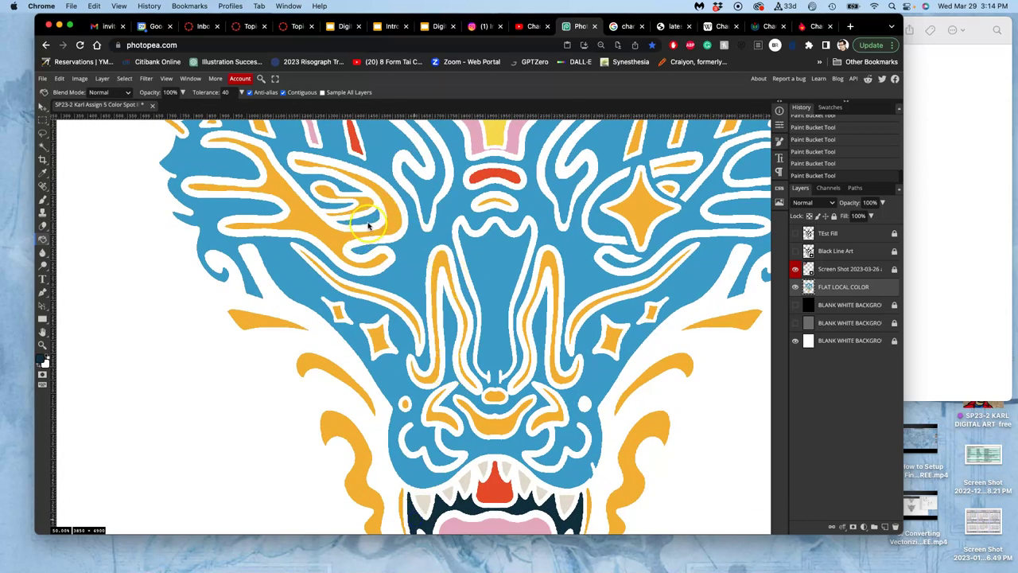
pyautogui.moveTo(353, 292); pyautogui.dragTo(388, 326)
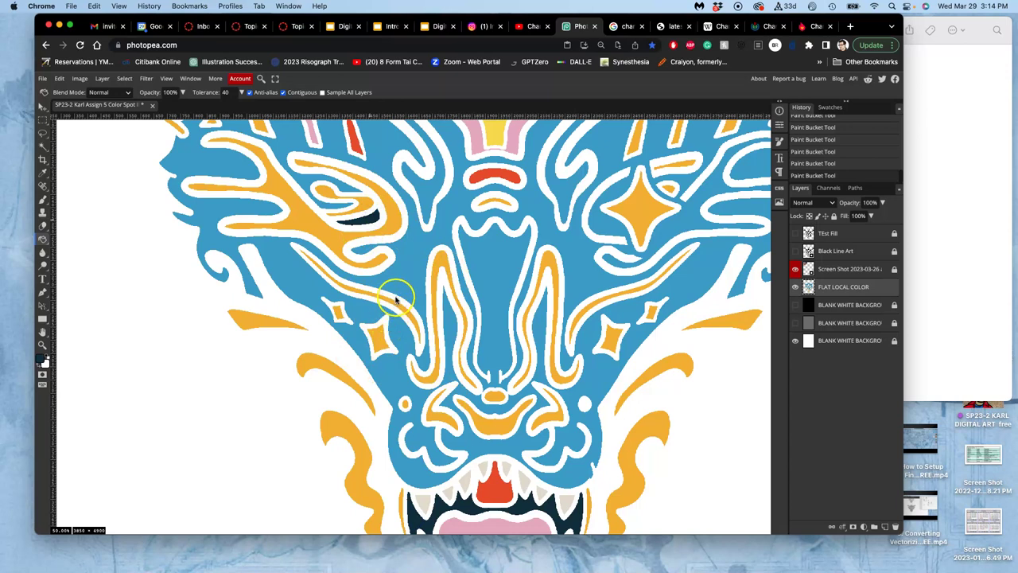
pyautogui.moveTo(406, 276); pyautogui.dragTo(386, 243)
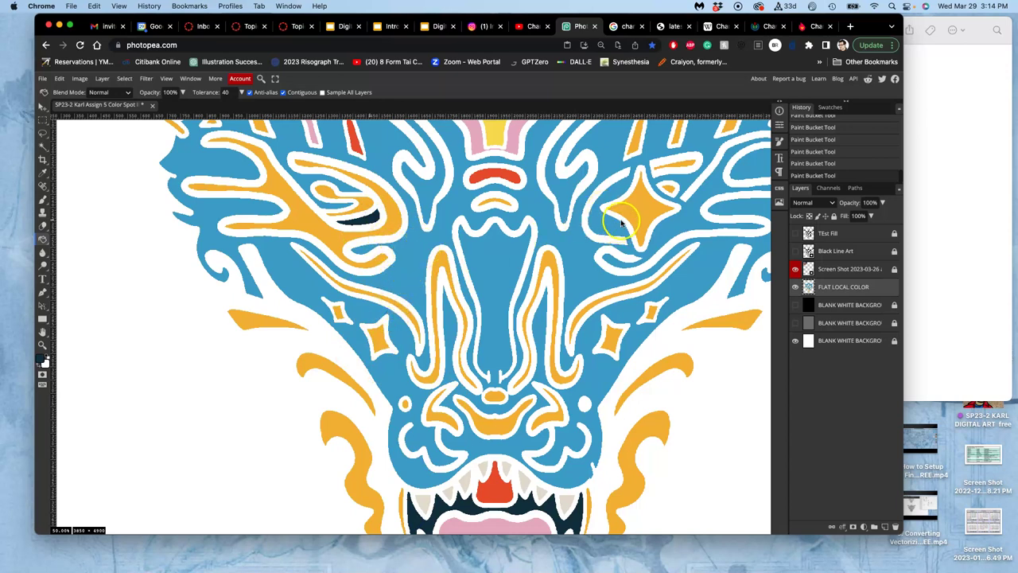
# Fill the small arc on the nose bridge, the curve under the nose and the left nose crescent with dark navy.
pyautogui.click(492, 200)
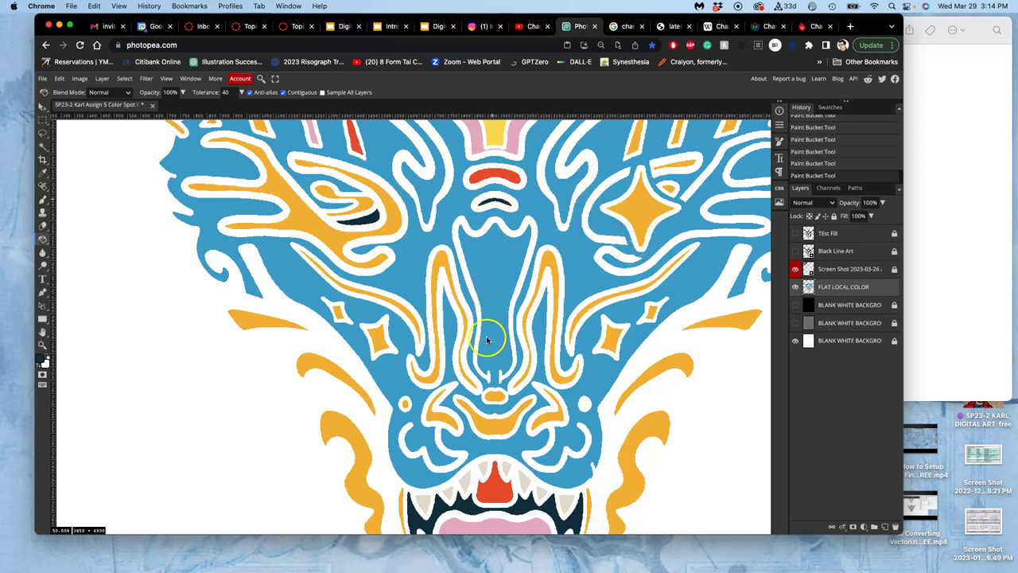
pyautogui.click(491, 424)
pyautogui.click(443, 420)
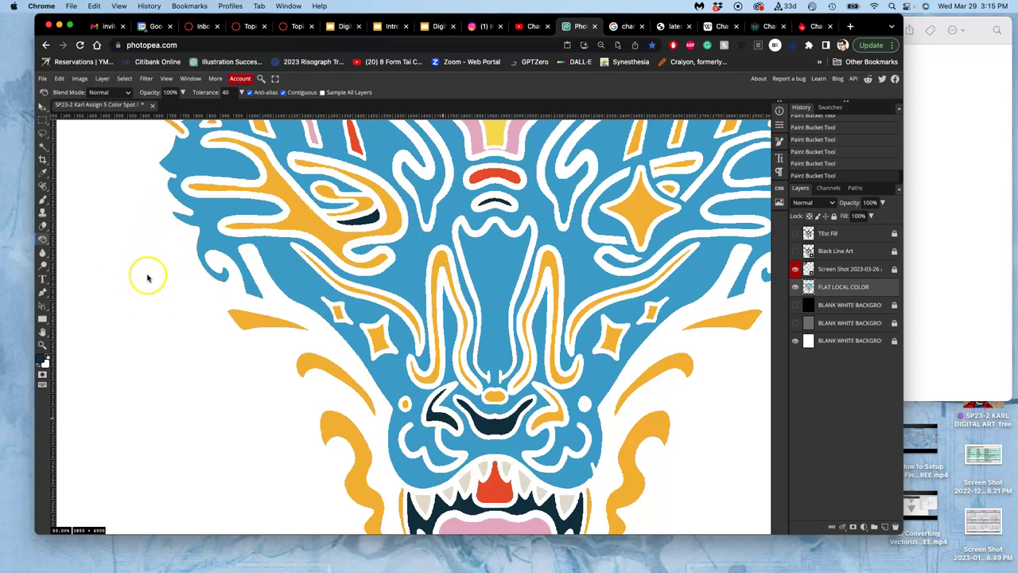
# Try orange sampled from the fox painting in the references as the head's main colour.
pyautogui.moveTo(302, 171); pyautogui.dragTo(380, 382)
pyautogui.scroll(10, 381, 383)
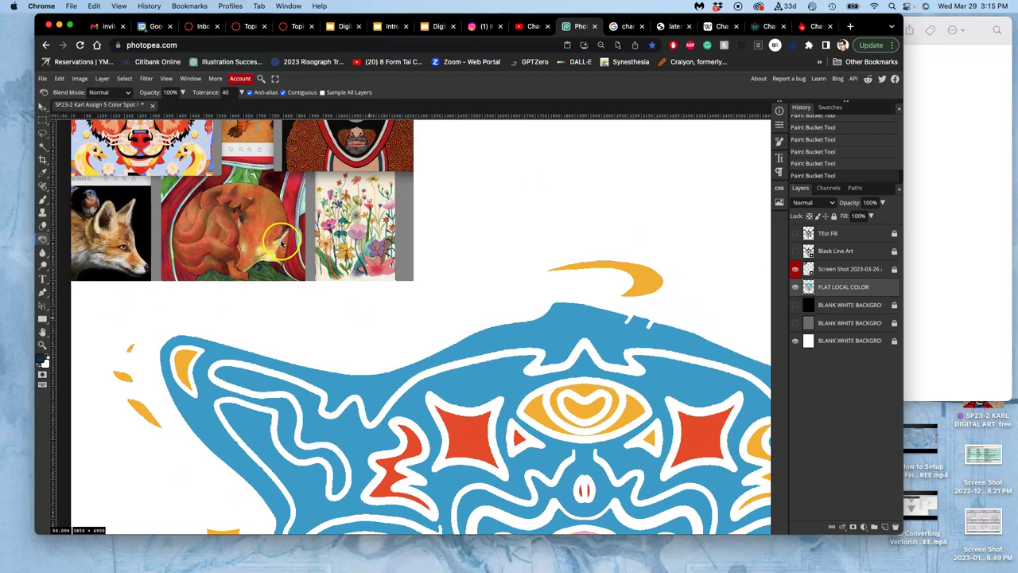
pyautogui.click(341, 383)
pyautogui.scroll(-5, 497, 342)
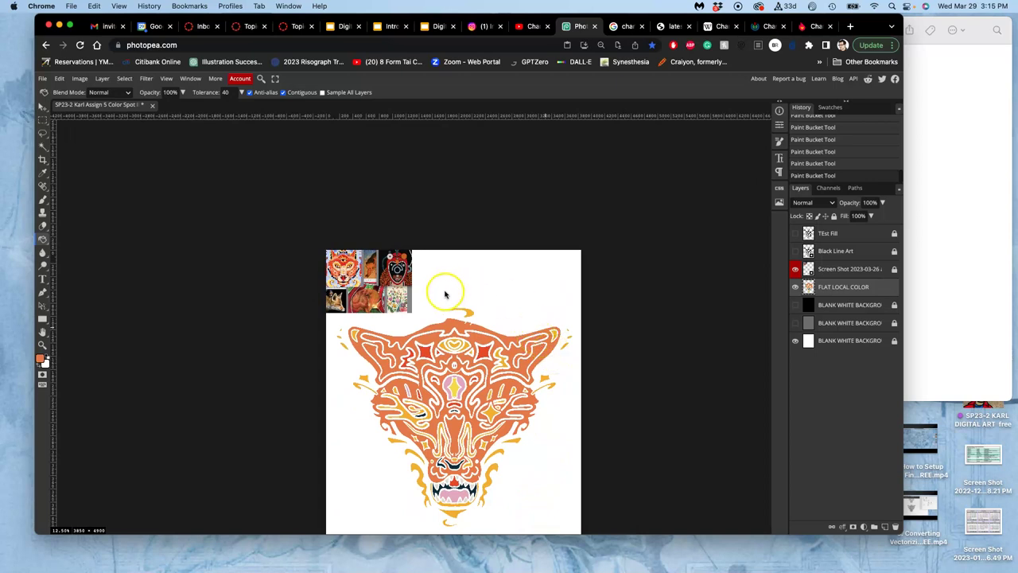
# Try a pale yellow sampled from the reference pictures as the head's main colour.
pyautogui.scroll(3, 462, 273)
pyautogui.scroll(1, 459, 275)
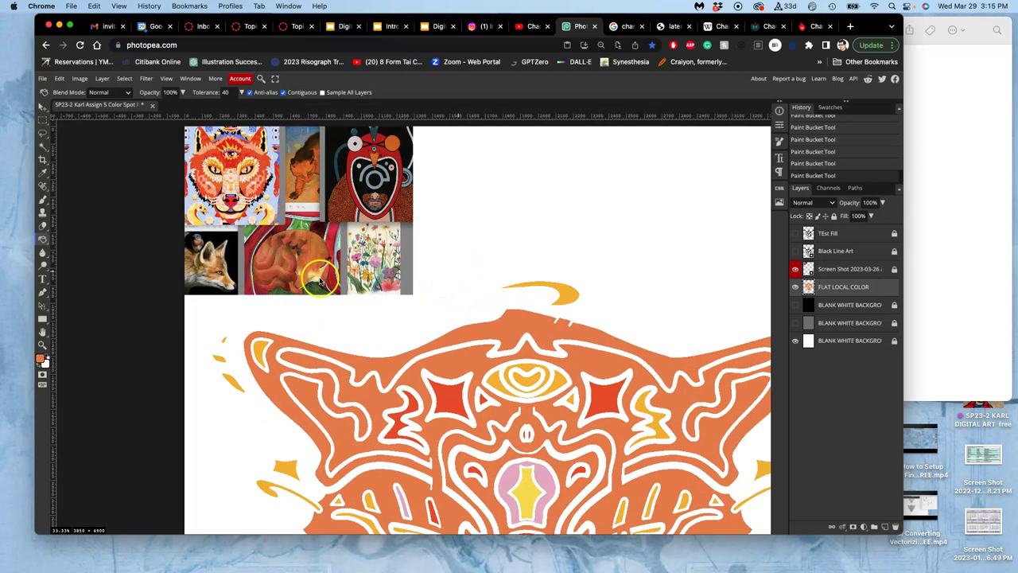
pyautogui.click(364, 362)
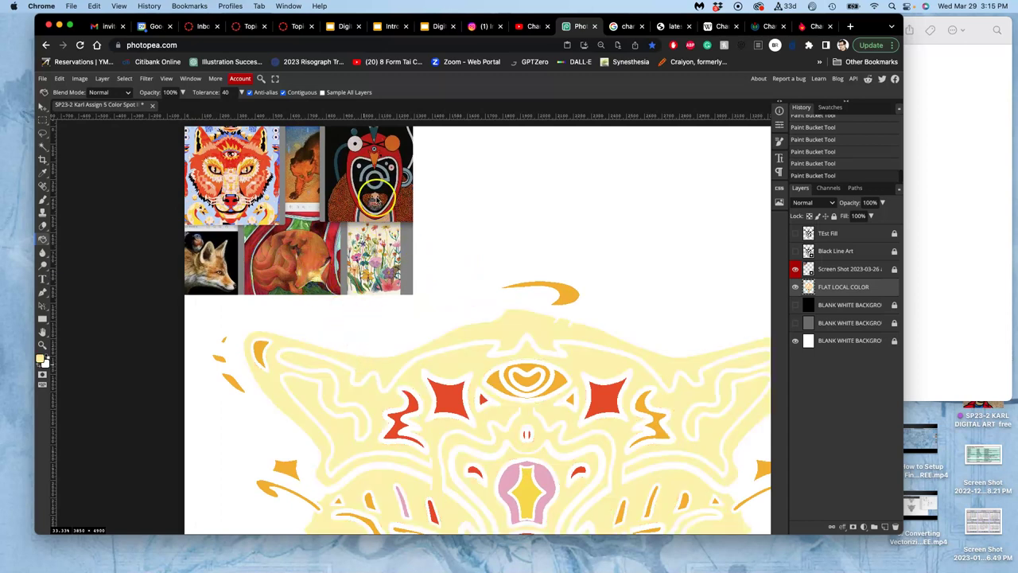
# Recolour the whole head with a periwinkle blue sampled from the reference pictures.
pyautogui.keyDown('alt'); pyautogui.click(383, 182); pyautogui.keyUp('alt')
pyautogui.click(384, 368)
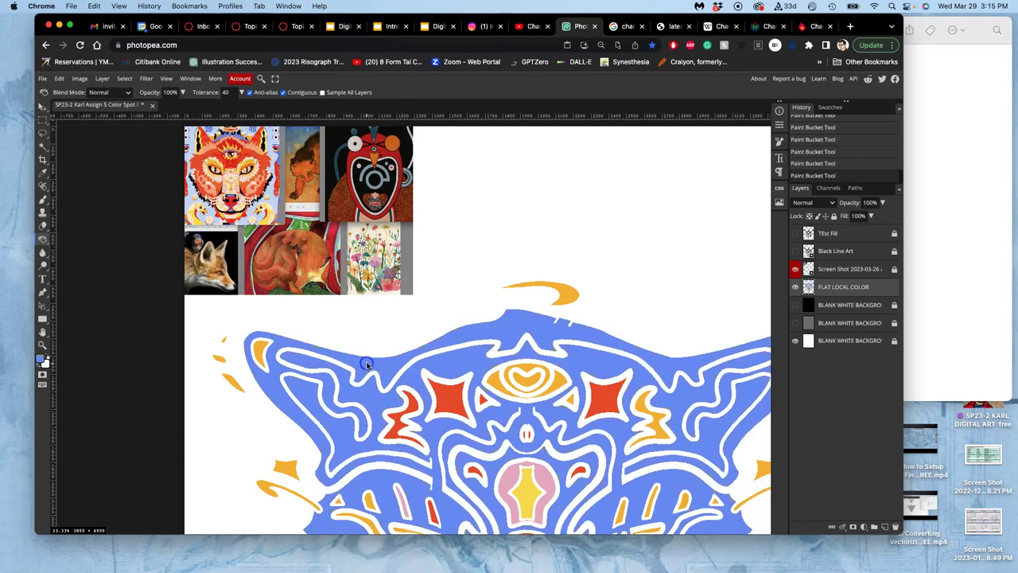
pyautogui.press('super+minus')
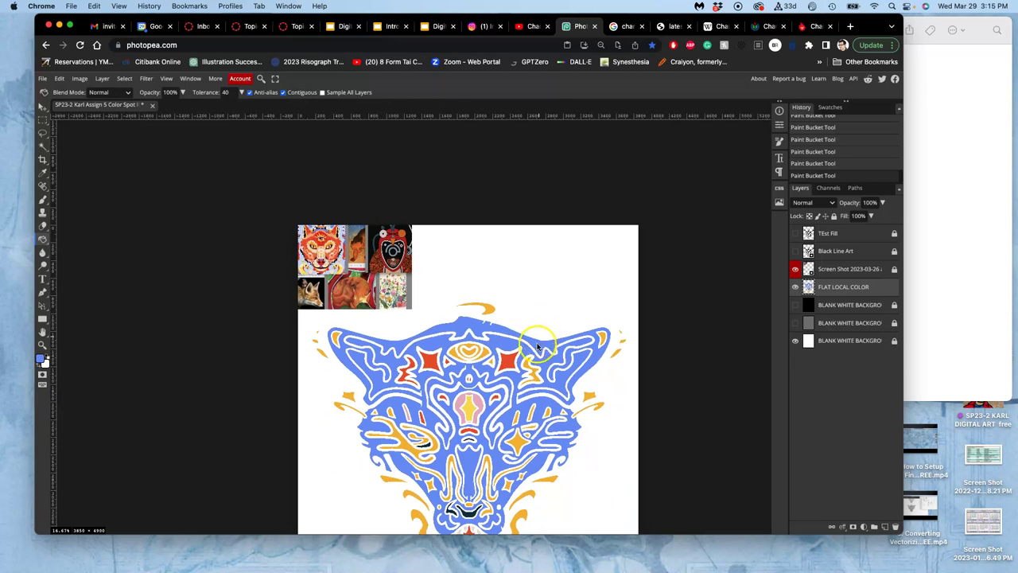
# Fill the zigzags below the forehead stars dark navy, and colour the forehead eye with a navy iris, pink surround and yellow centre.
pyautogui.scroll(-3, 538, 347)
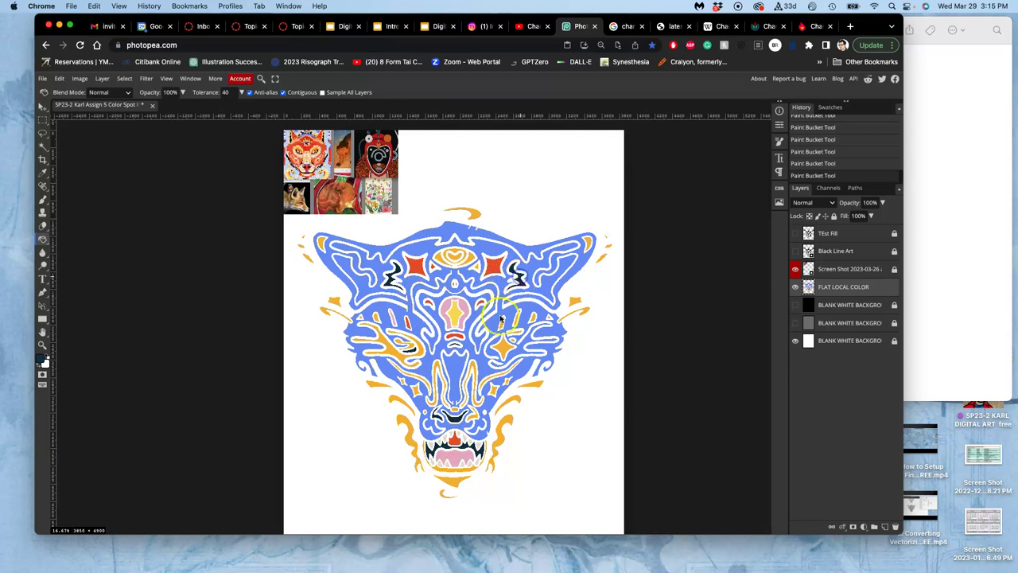
pyautogui.click(455, 252)
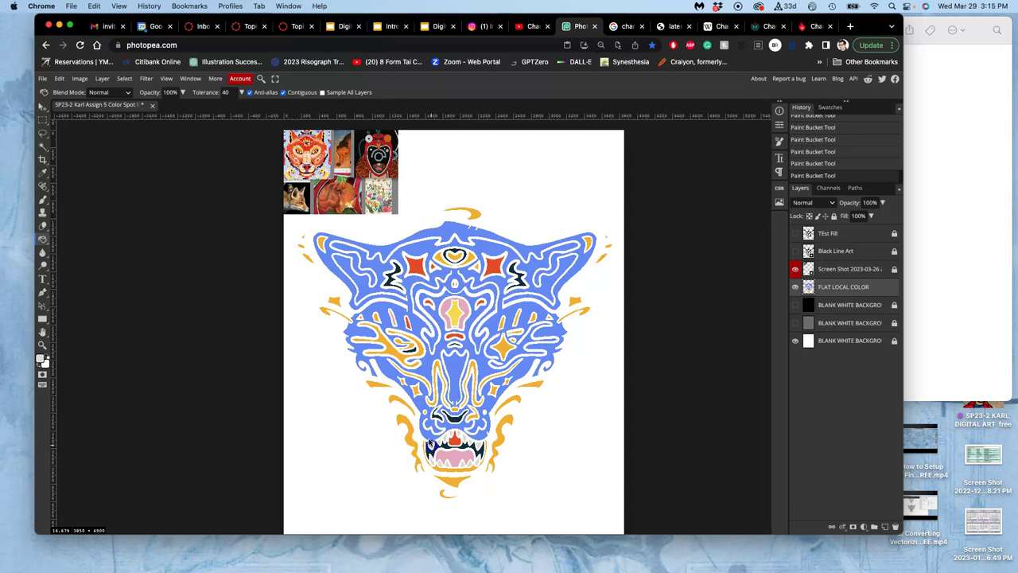
pyautogui.keyDown('alt'); pyautogui.click(458, 318); pyautogui.keyUp('alt')
pyautogui.click(470, 256)
pyautogui.keyDown('alt'); pyautogui.click(456, 313); pyautogui.keyUp('alt')
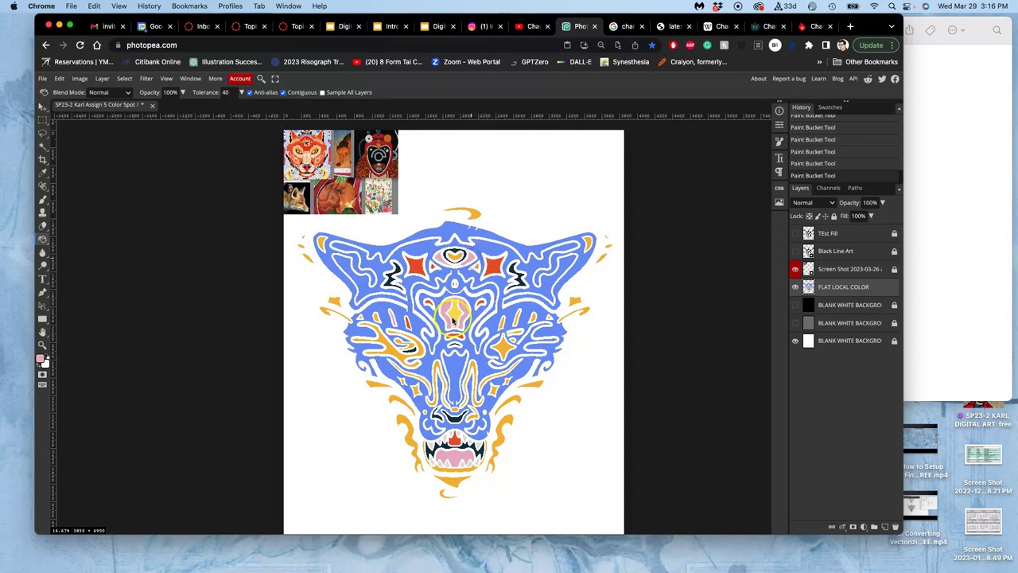
pyautogui.click(456, 313)
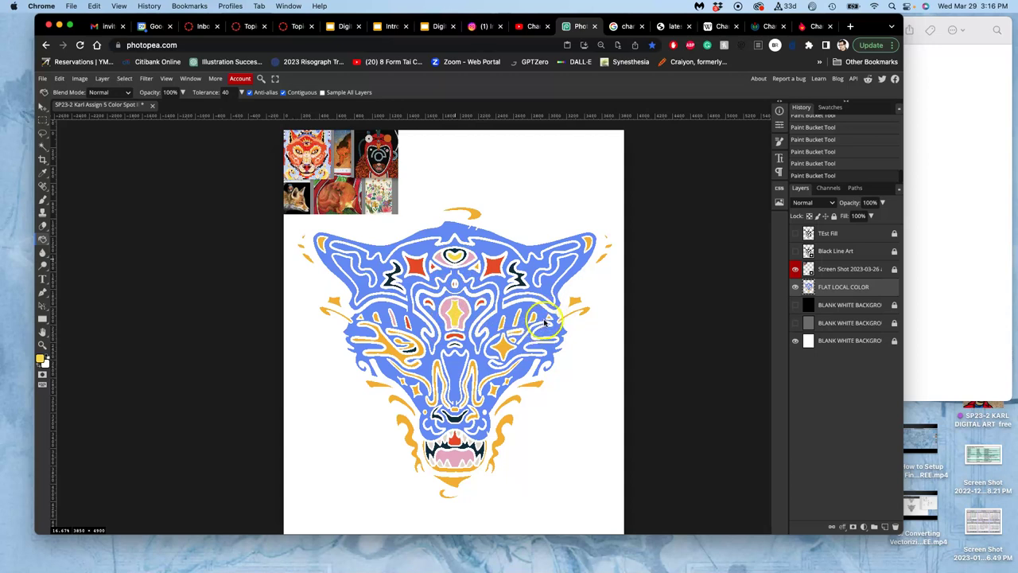
# Show the black background, fill the nose crescents with pink sampled from the forehead, and sample the head's blue.
pyautogui.click(794, 307)
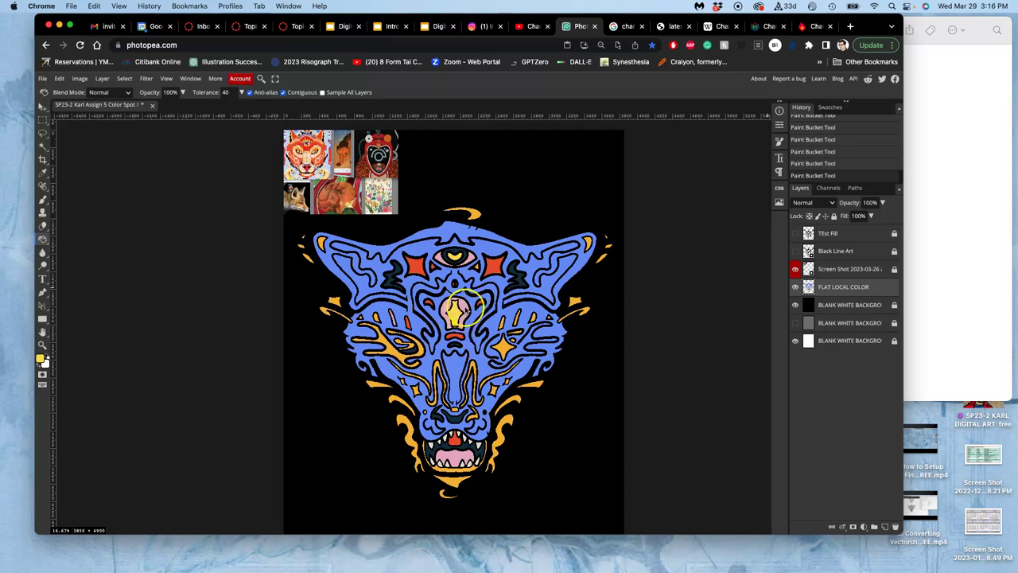
pyautogui.keyDown('alt'); pyautogui.click(459, 310); pyautogui.keyUp('alt')
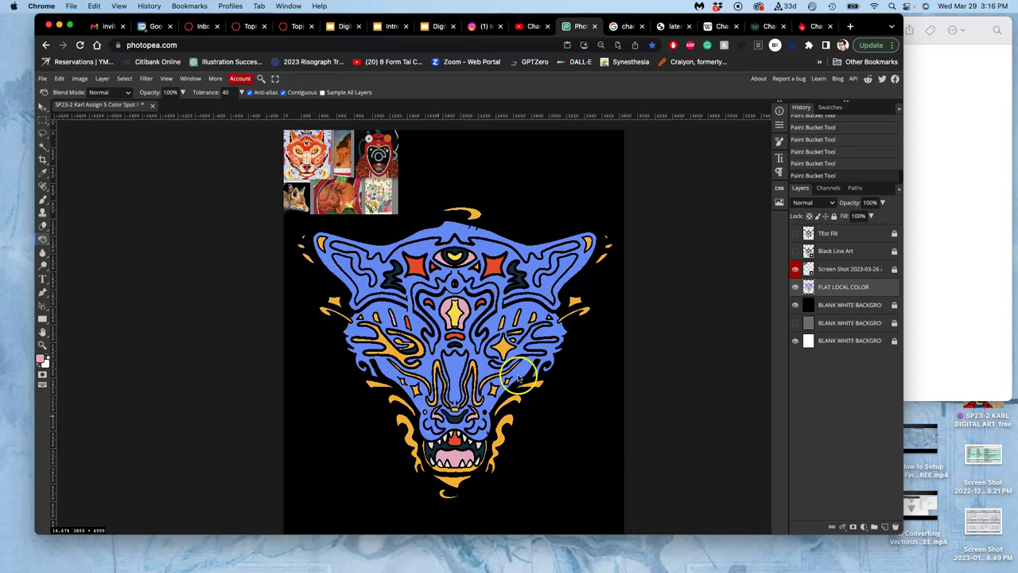
pyautogui.keyDown('alt'); pyautogui.click(409, 352); pyautogui.keyUp('alt')
# Save the illustration and give its PSD file on the desktop a green tag.
pyautogui.click(42, 78)
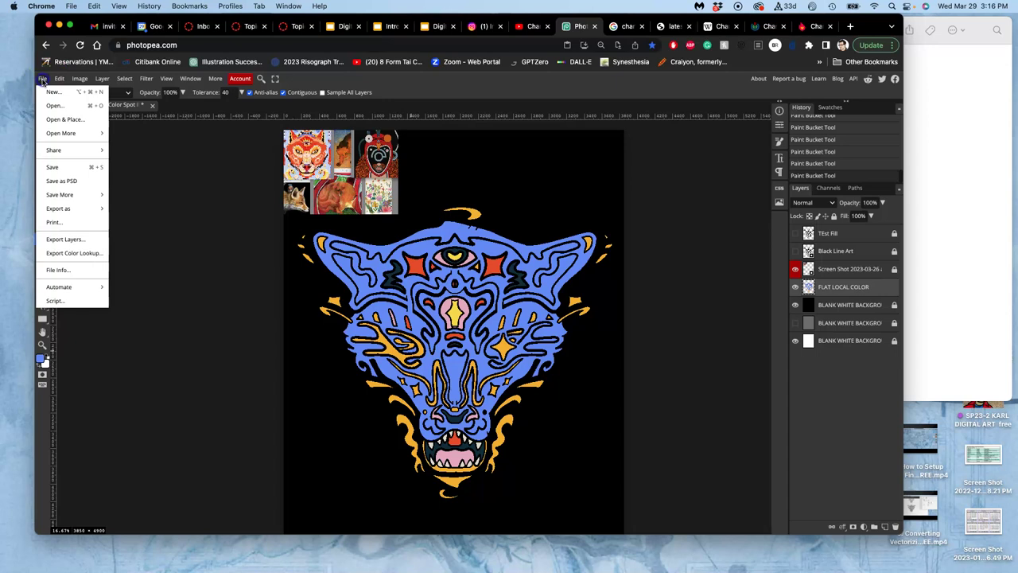
pyautogui.click(53, 167)
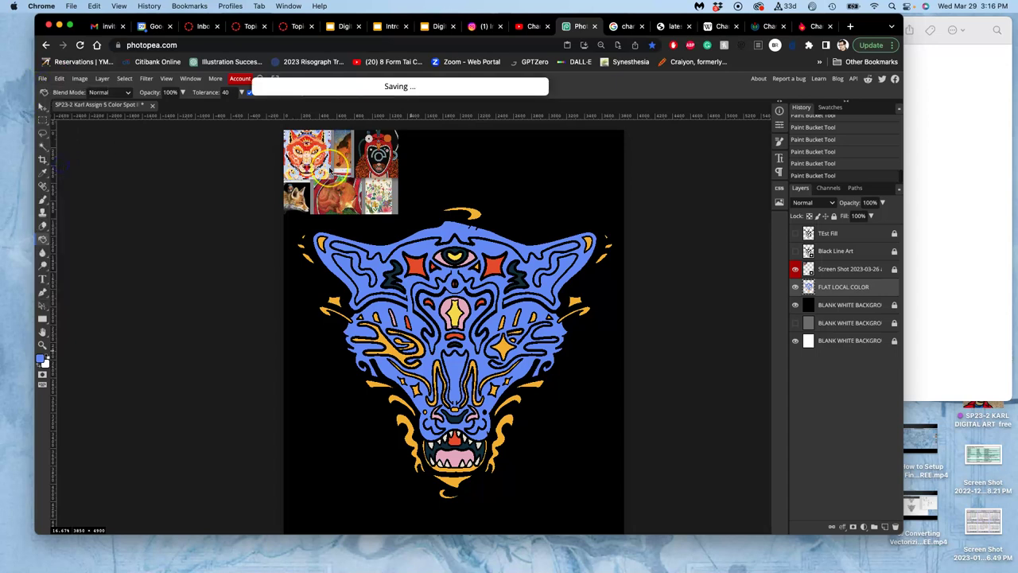
pyautogui.press('F11')
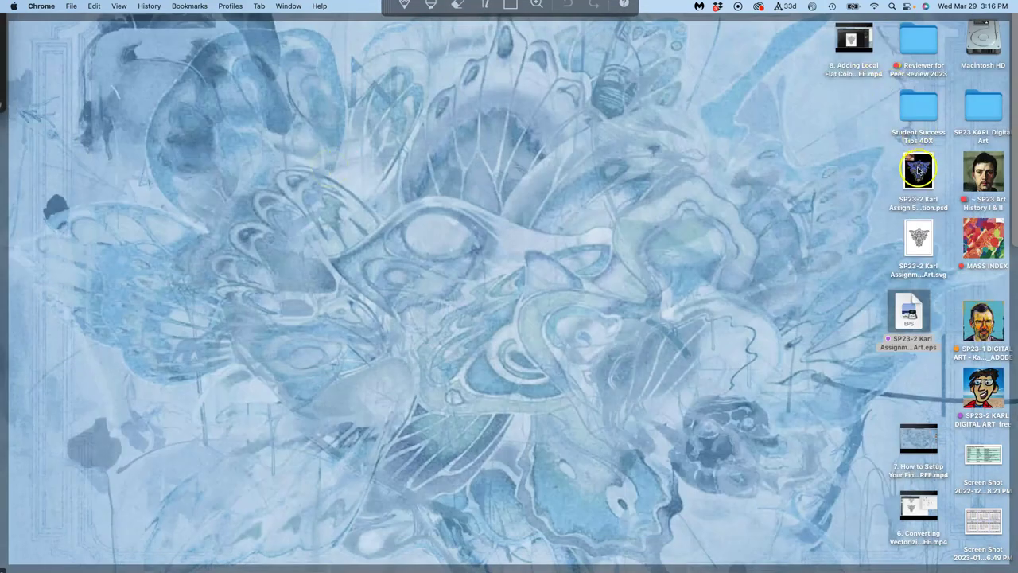
pyautogui.click(918, 170)
pyautogui.rightClick(919, 169)
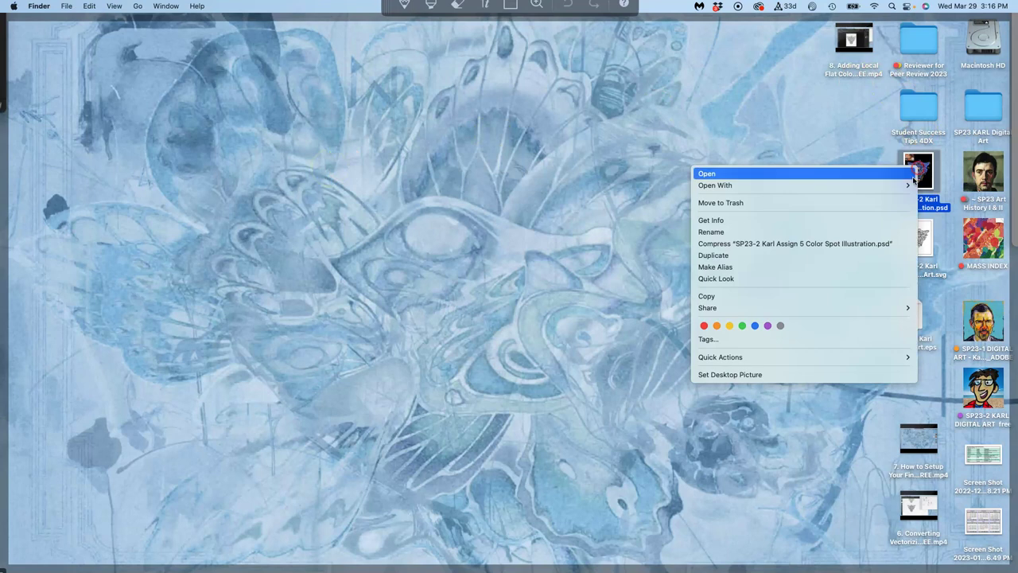
pyautogui.click(742, 326)
pyautogui.press('F11')
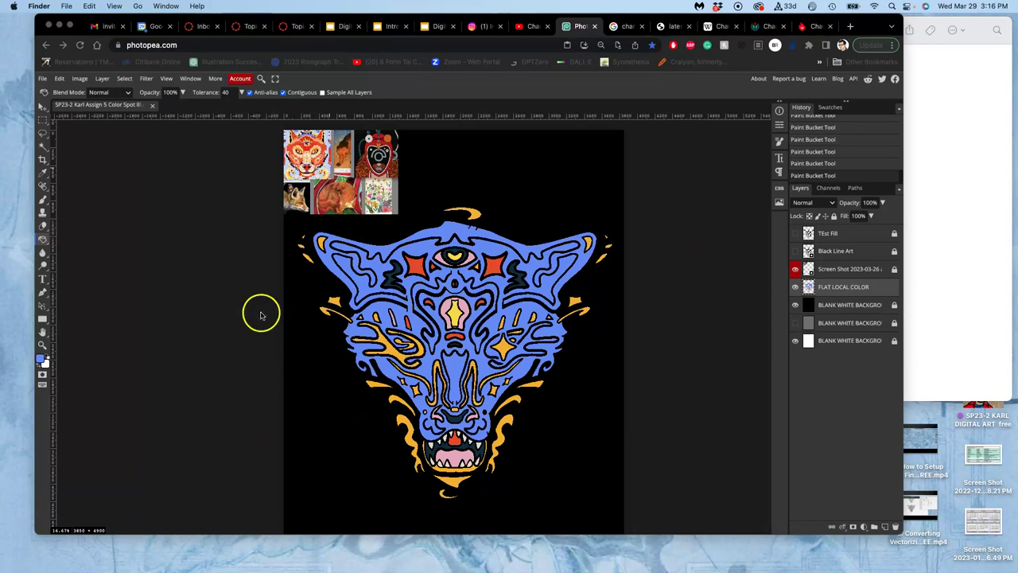
# Show the grey background layer and hide the black one behind the flat colours.
pyautogui.hscroll(3, 369, 242)
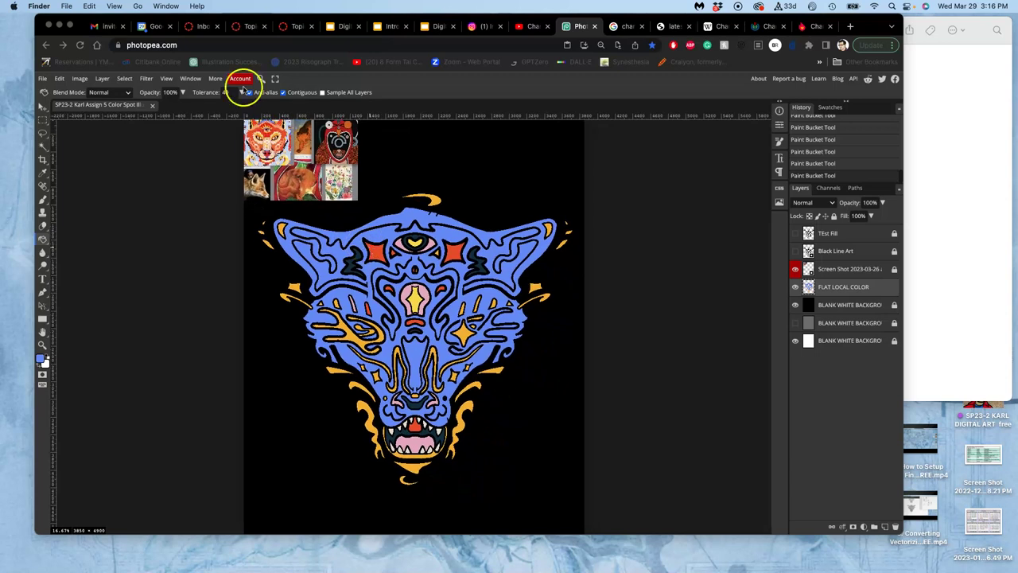
pyautogui.click(795, 323)
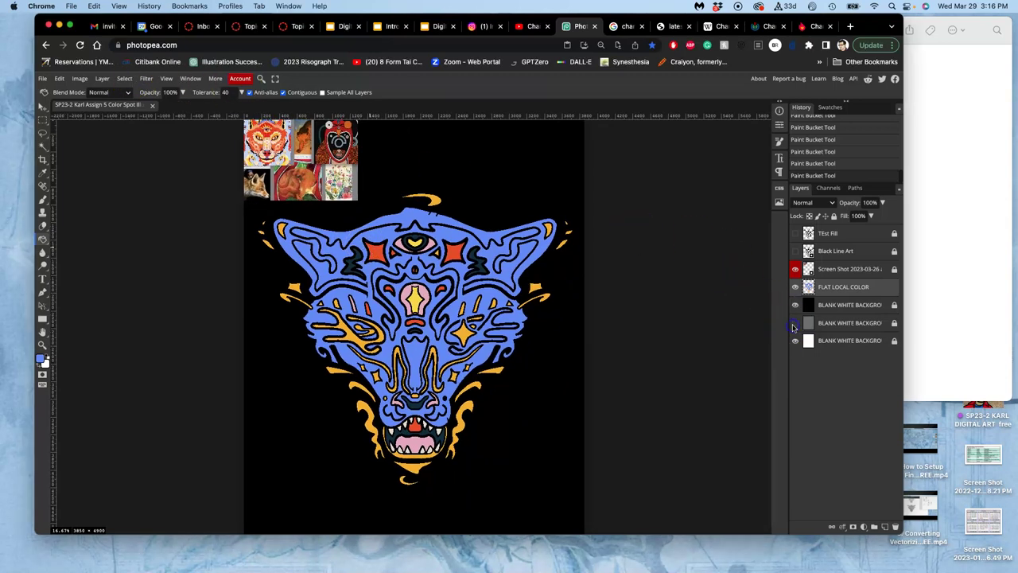
pyautogui.click(795, 306)
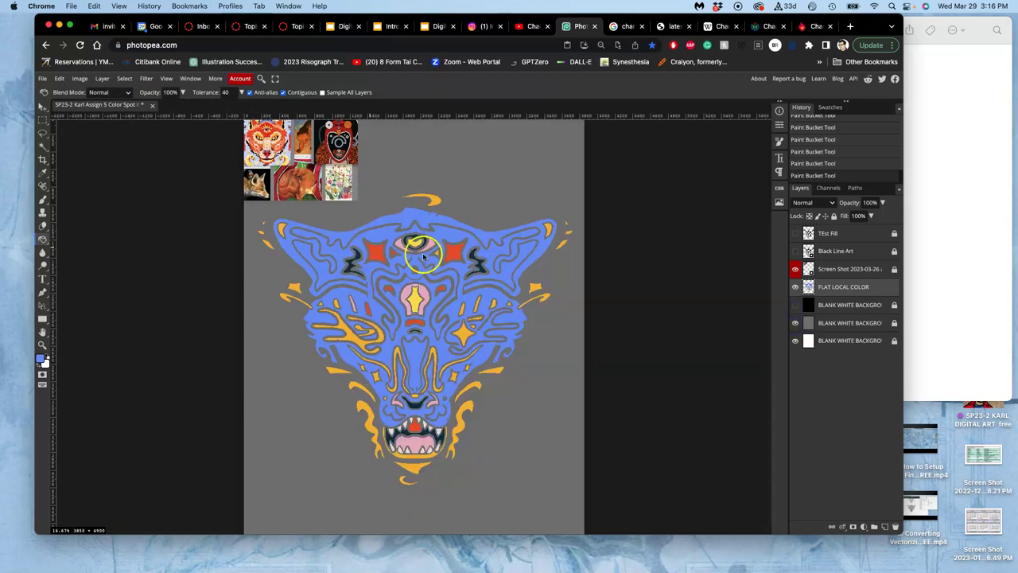
# Compare the flat colours with and without the Black Line Art layer, leave the line art shown and TEst Fill hidden, and save the illustration.
pyautogui.click(795, 233)
pyautogui.click(795, 233)
pyautogui.click(795, 251)
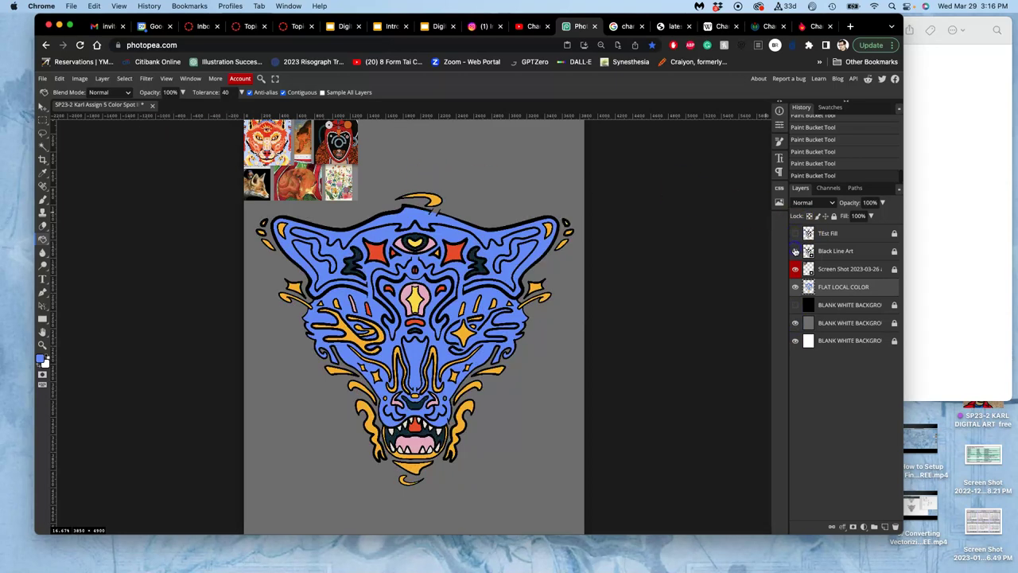
pyautogui.click(794, 251)
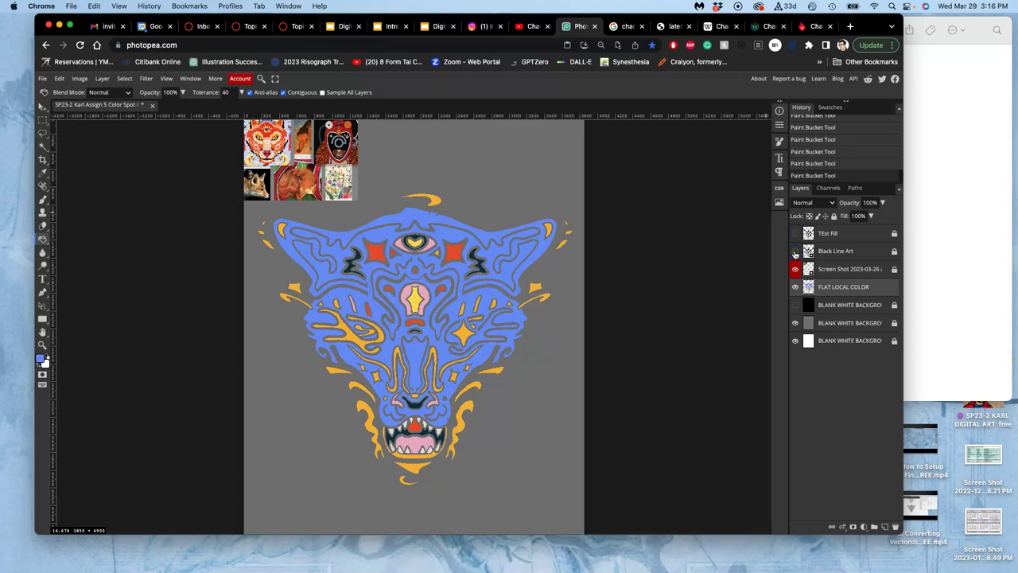
pyautogui.click(794, 251)
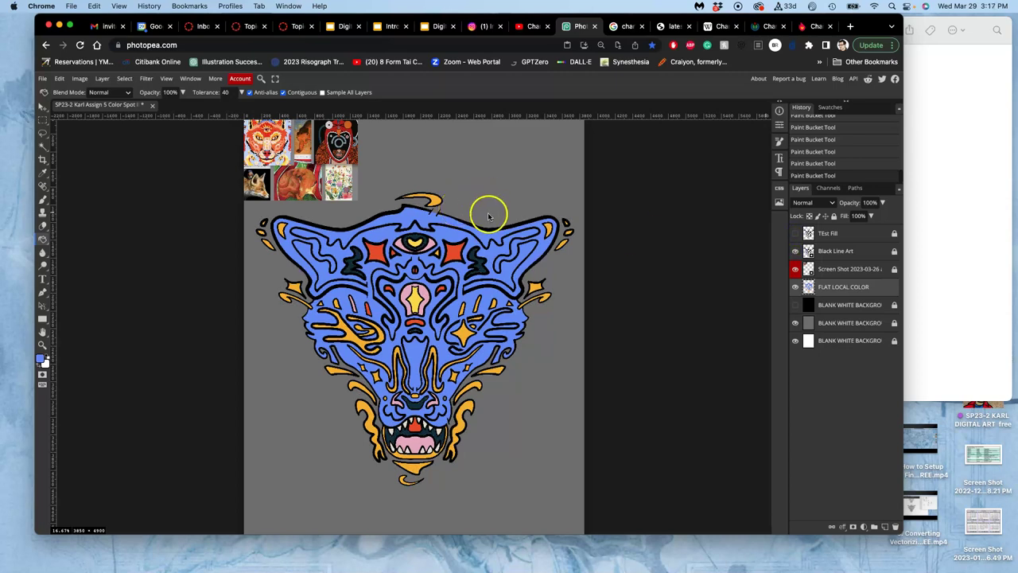
pyautogui.click(795, 233)
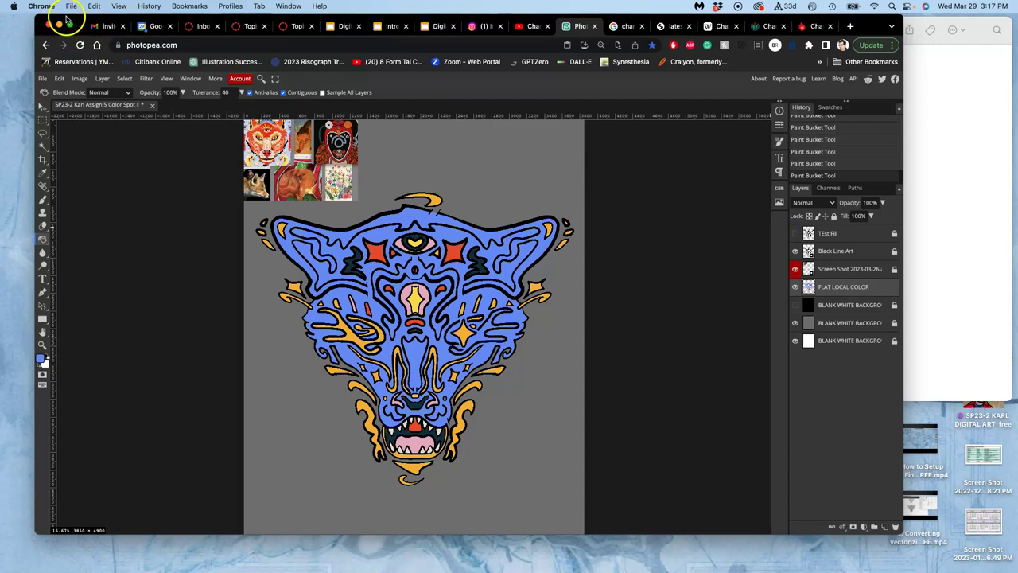
pyautogui.click(42, 78)
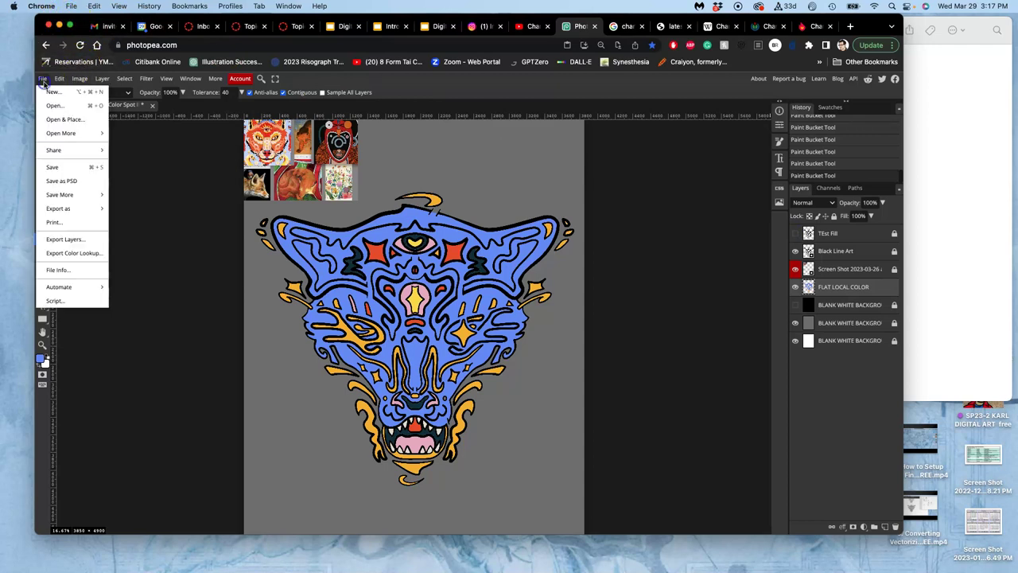
pyautogui.click(53, 167)
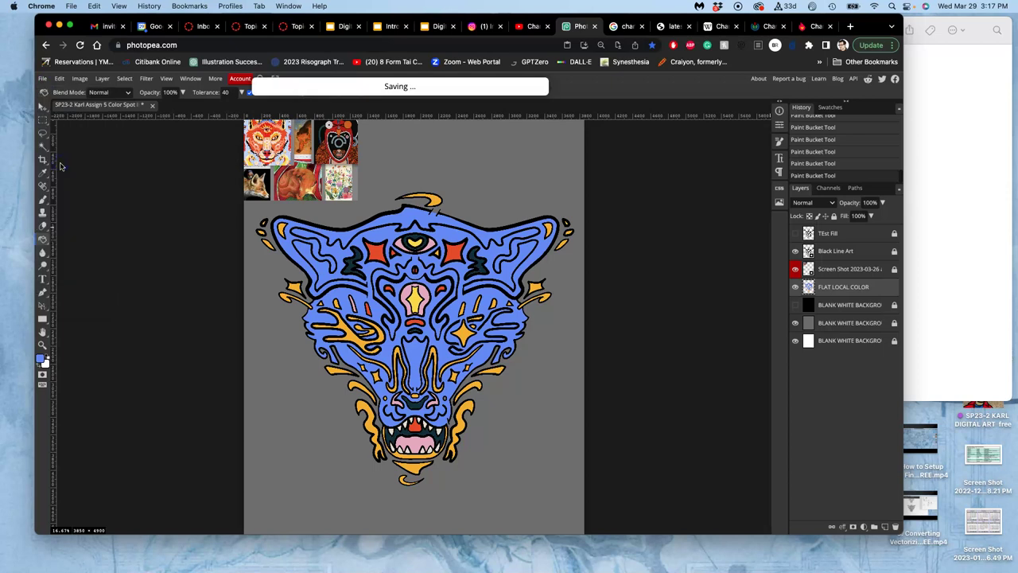